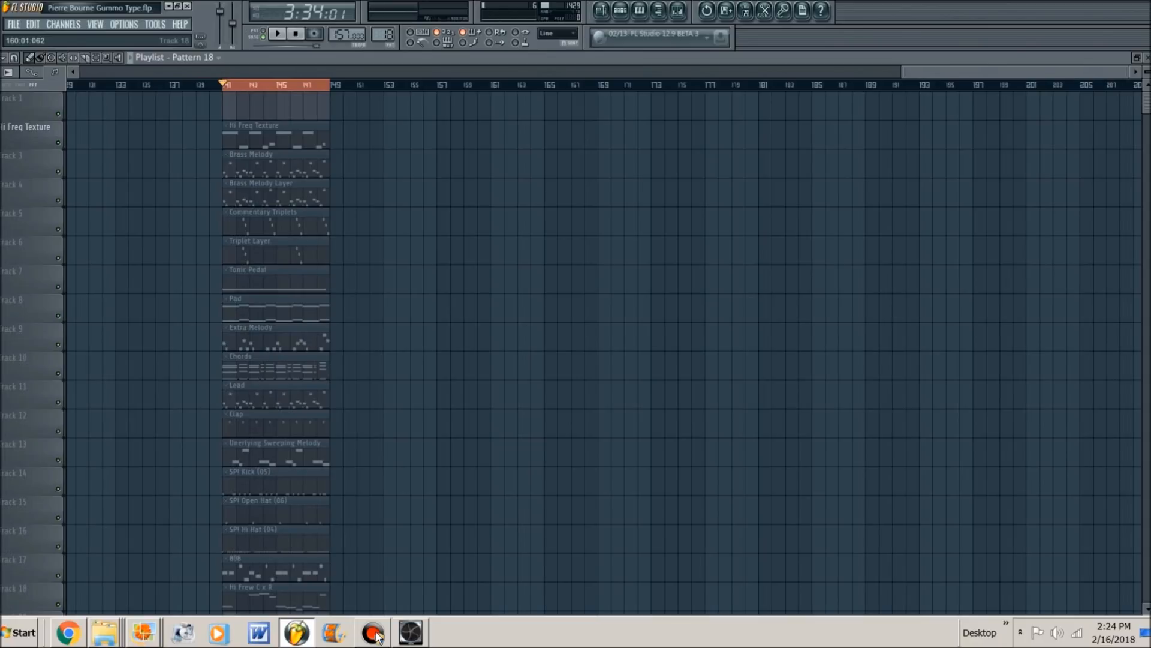
- Open the Addictive Keys notes of Pattern 18 in the piano roll
key("F6")
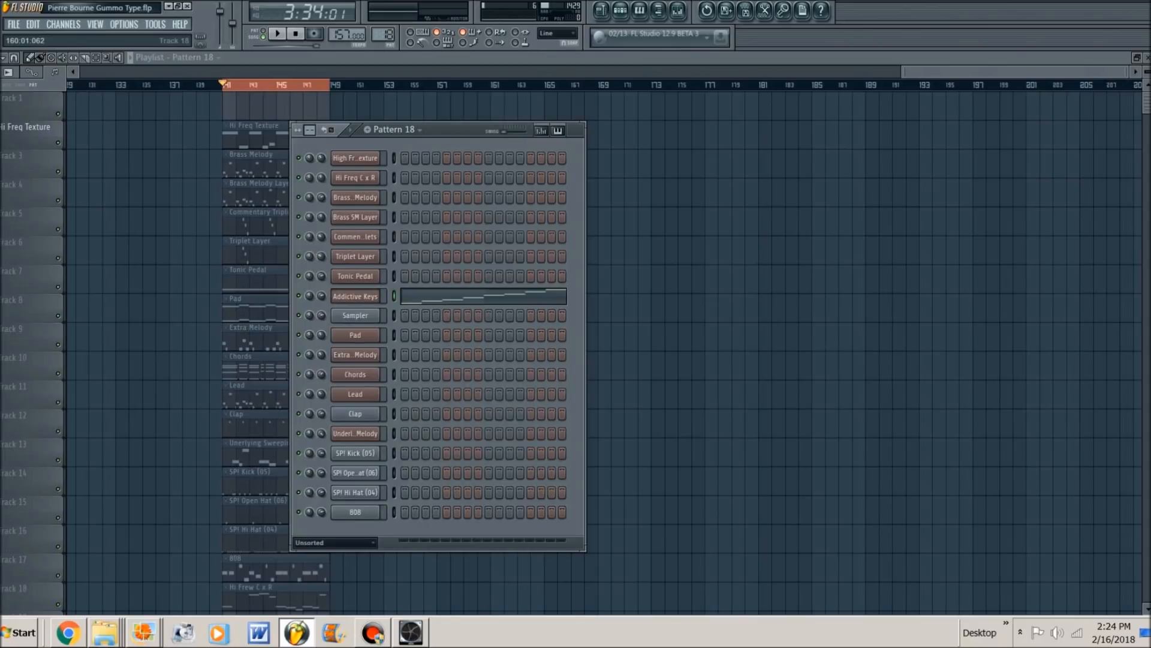
left_click(474, 300)
scroll(469, 303, "down", 2)
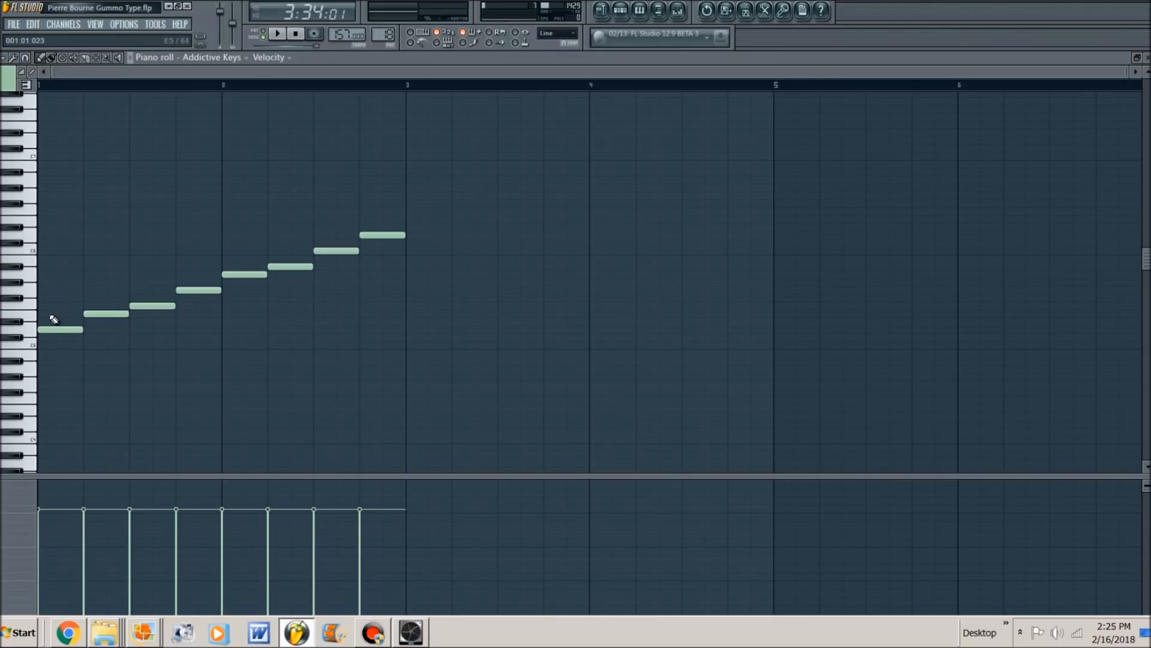
- Move the first two notes of the Addictive Keys scale above its highest note, starting at bar 3, and play the pattern
left_click_drag(48, 310, 440, 220)
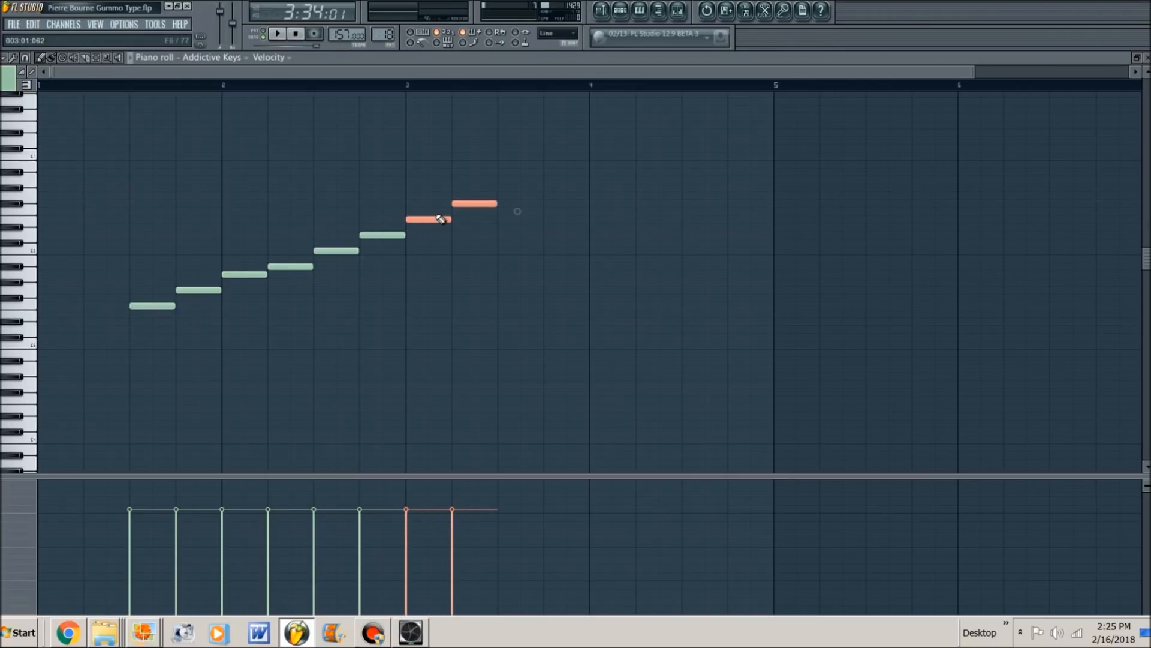
key("space")
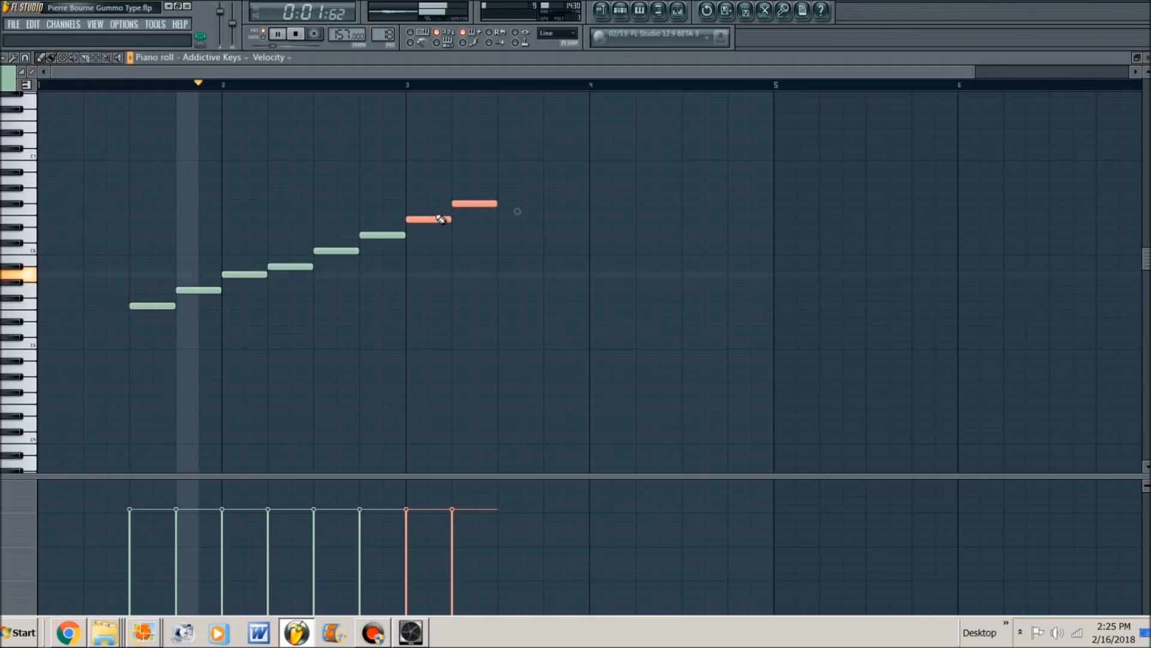
key("space")
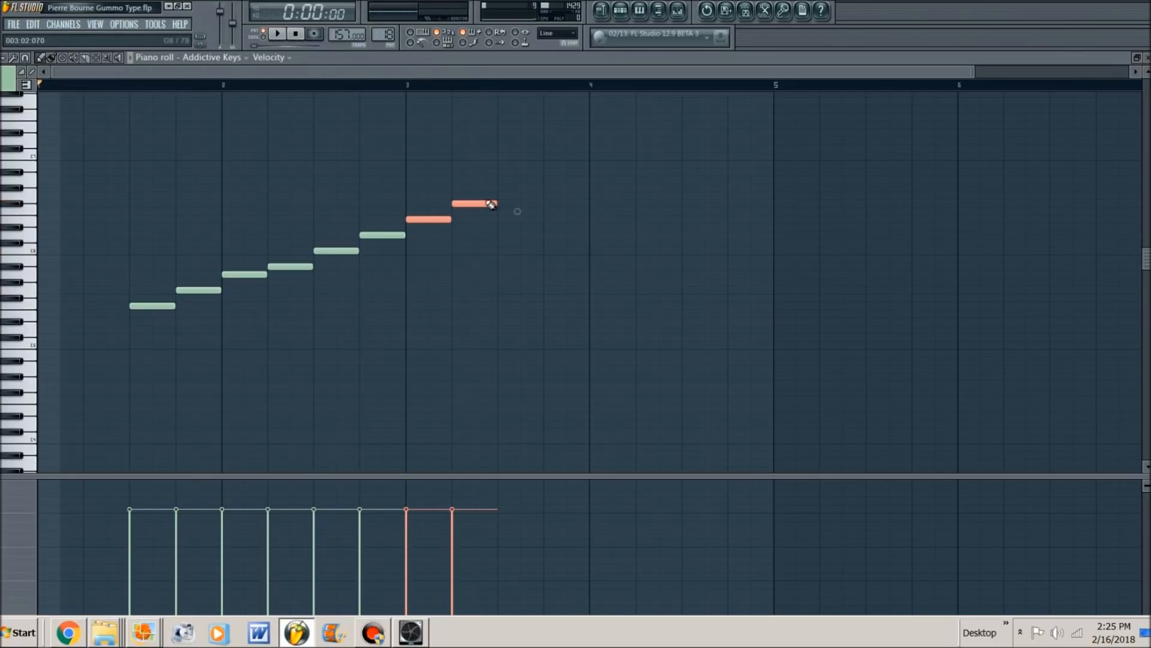
left_click(478, 235)
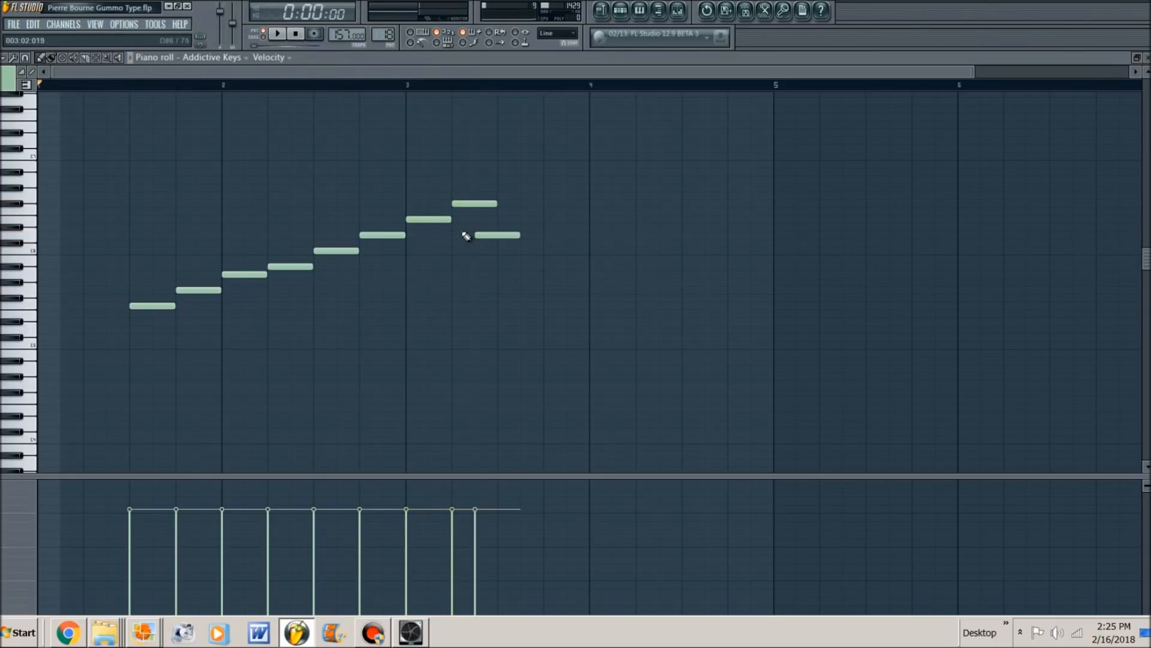
left_click(489, 236)
left_click(491, 236)
right_click(490, 236)
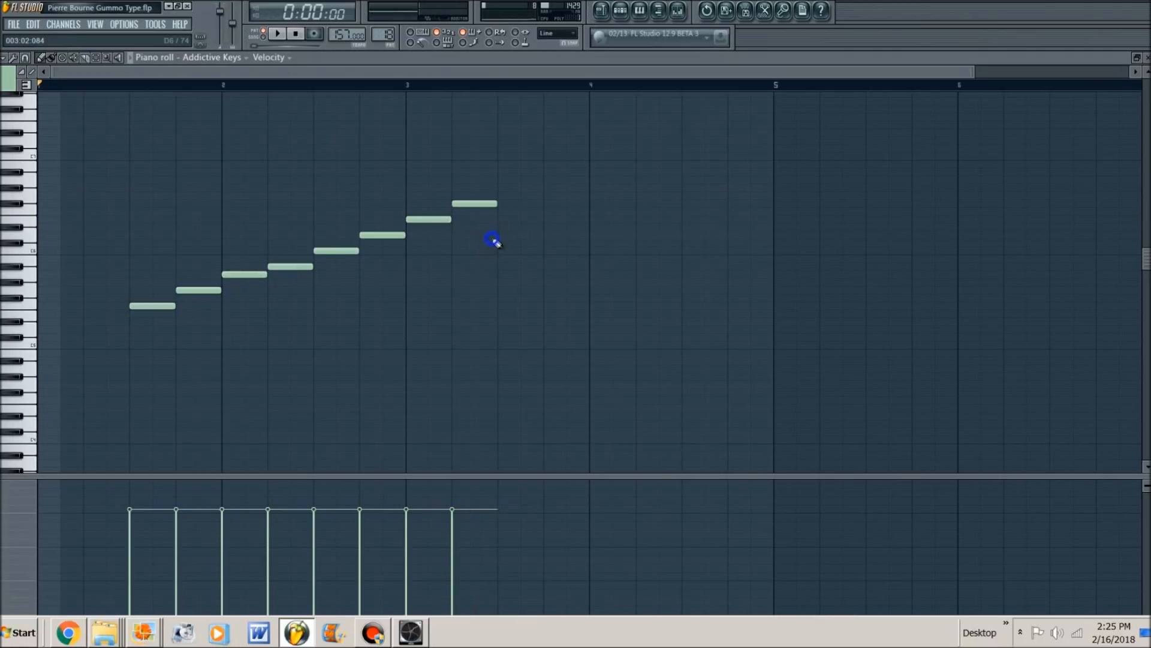
- Lower the last note of the scale by one semitone and play the pattern
left_click(419, 218)
left_click_drag(466, 204, 467, 216)
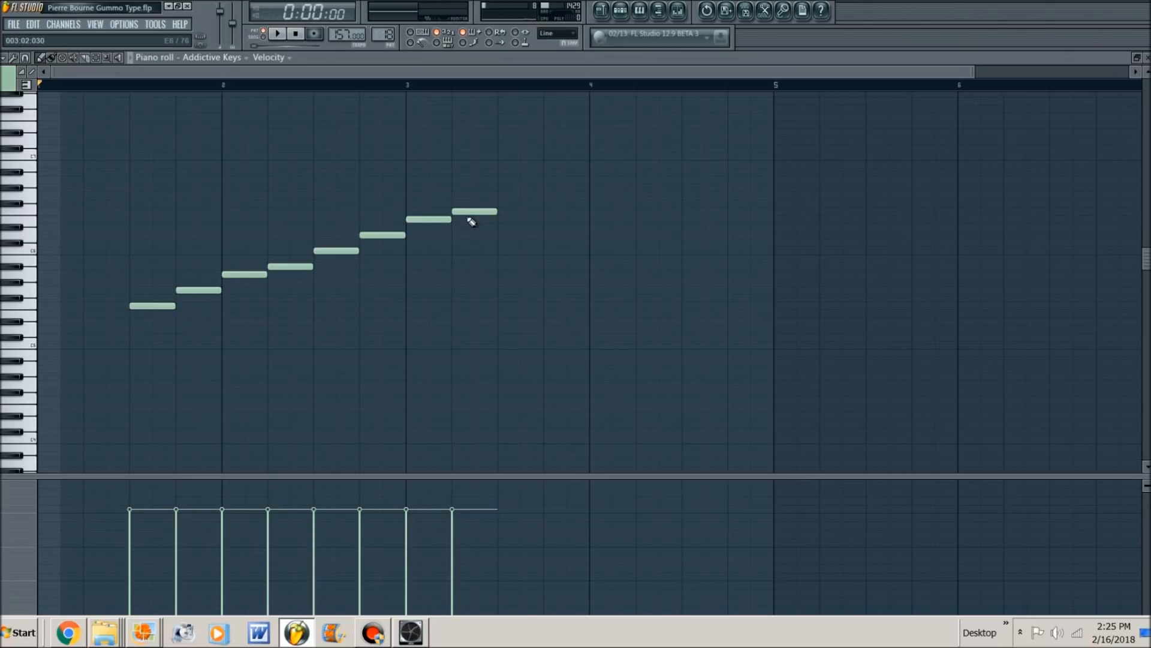
key("space")
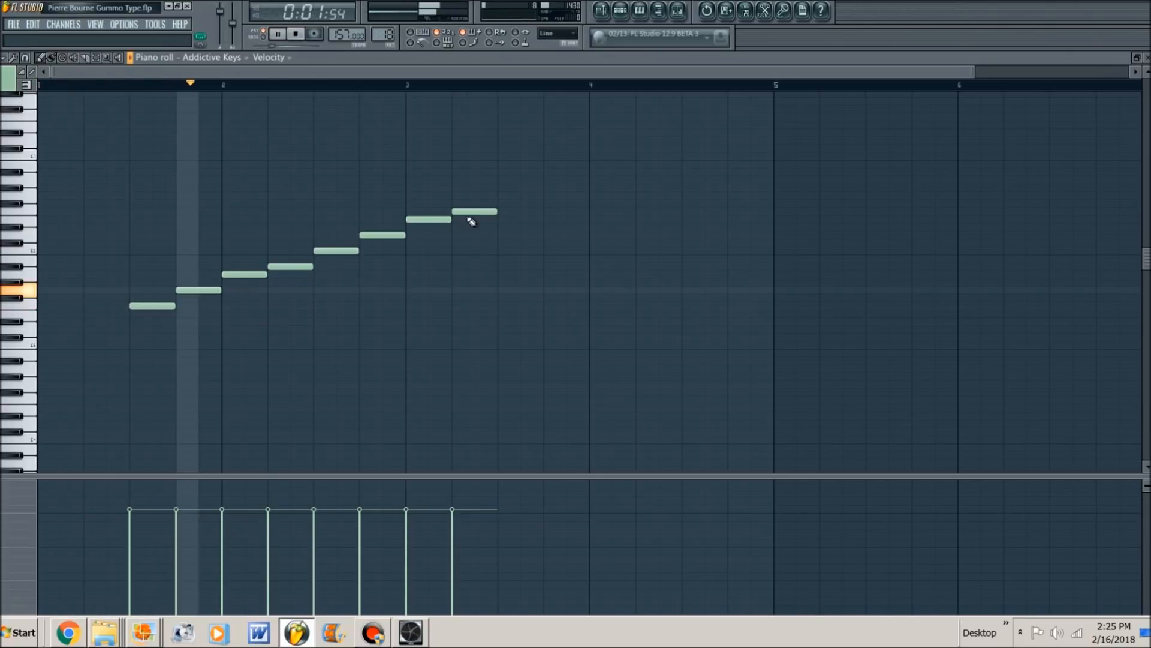
key("space")
- Move the last two notes back to the scale's start at bar 1, raise the second note one semitone, and play the scale
mouse_move(504, 188)
left_mouse_down()
mouse_move(444, 216)
mouse_move(129, 274)
mouse_move(107, 327)
mouse_move(57, 319)
mouse_move(56, 332)
left_mouse_up()
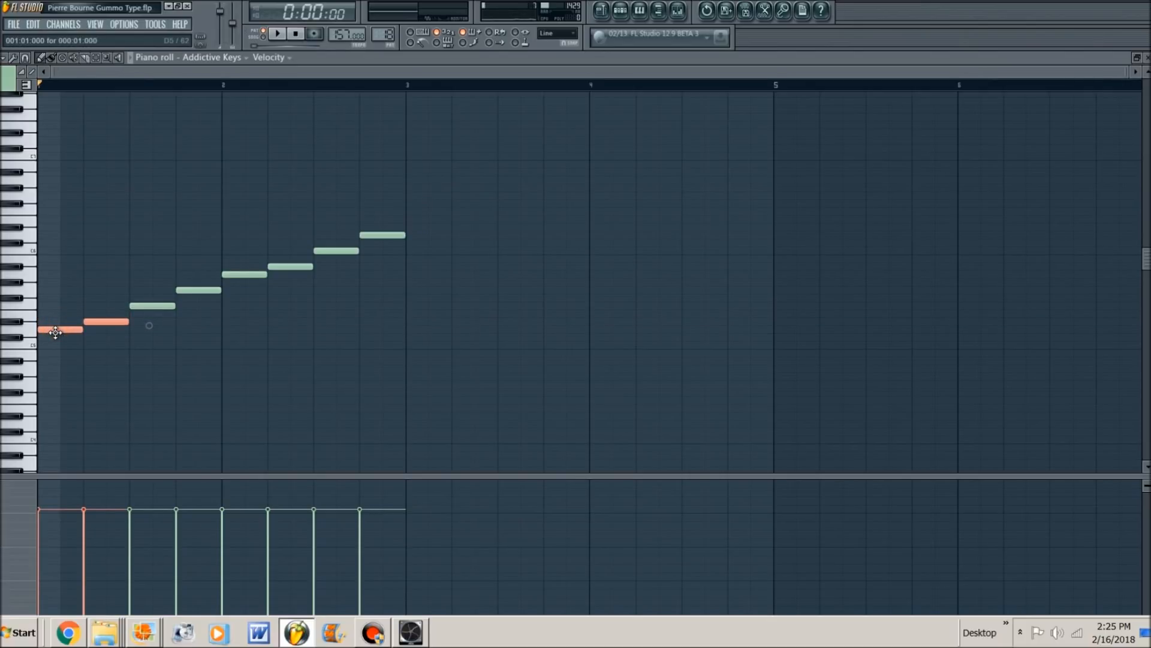
key("space")
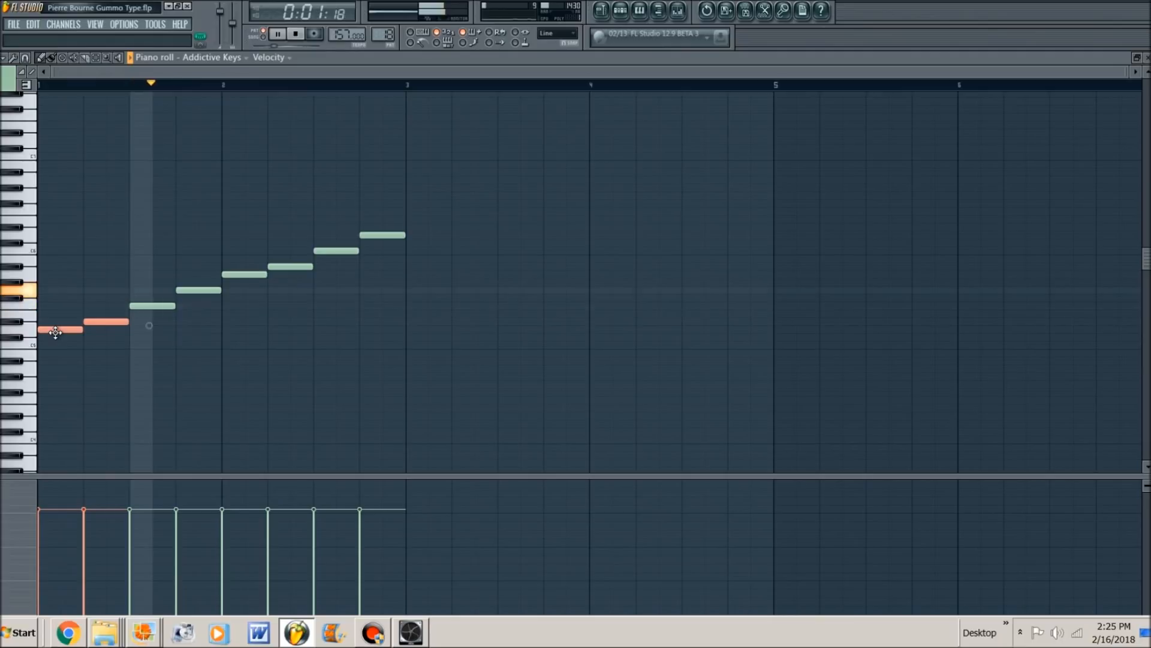
right_click(56, 329)
key("space")
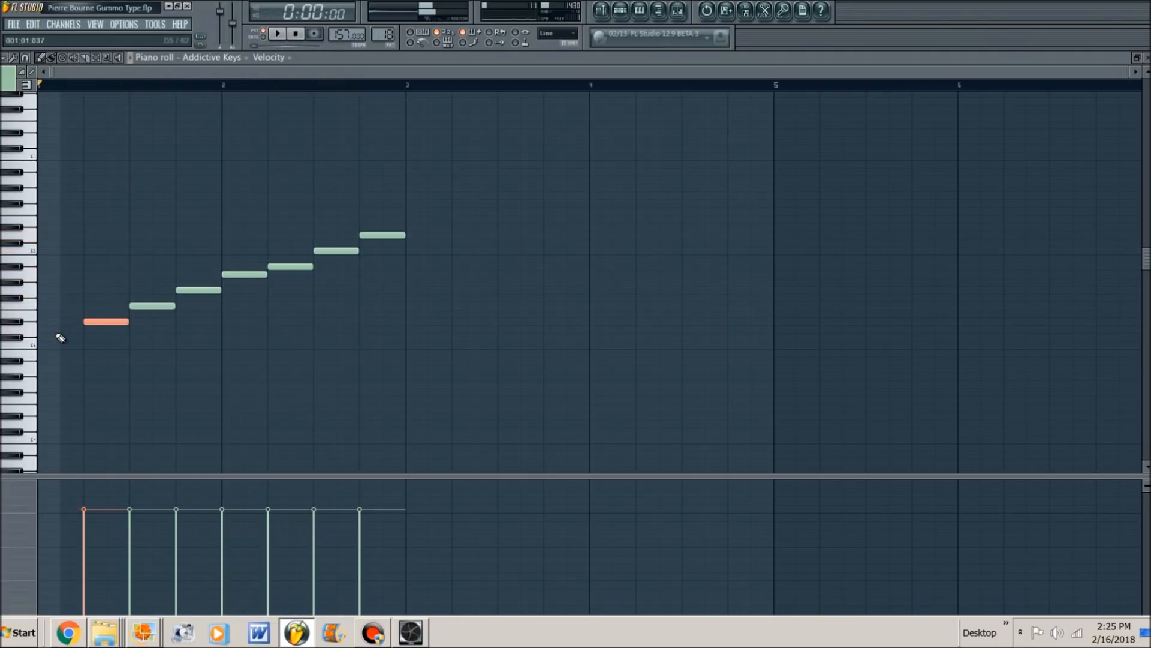
left_click(54, 330)
left_click(128, 355)
left_click_drag(113, 321, 113, 313)
key("space")
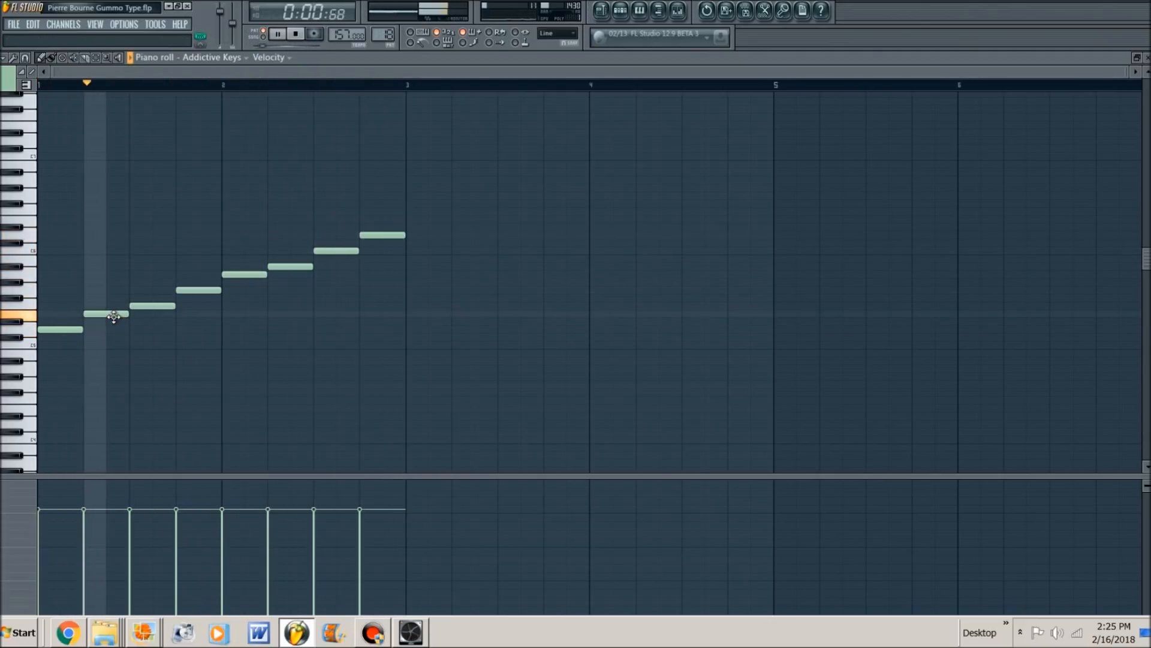
key("space")
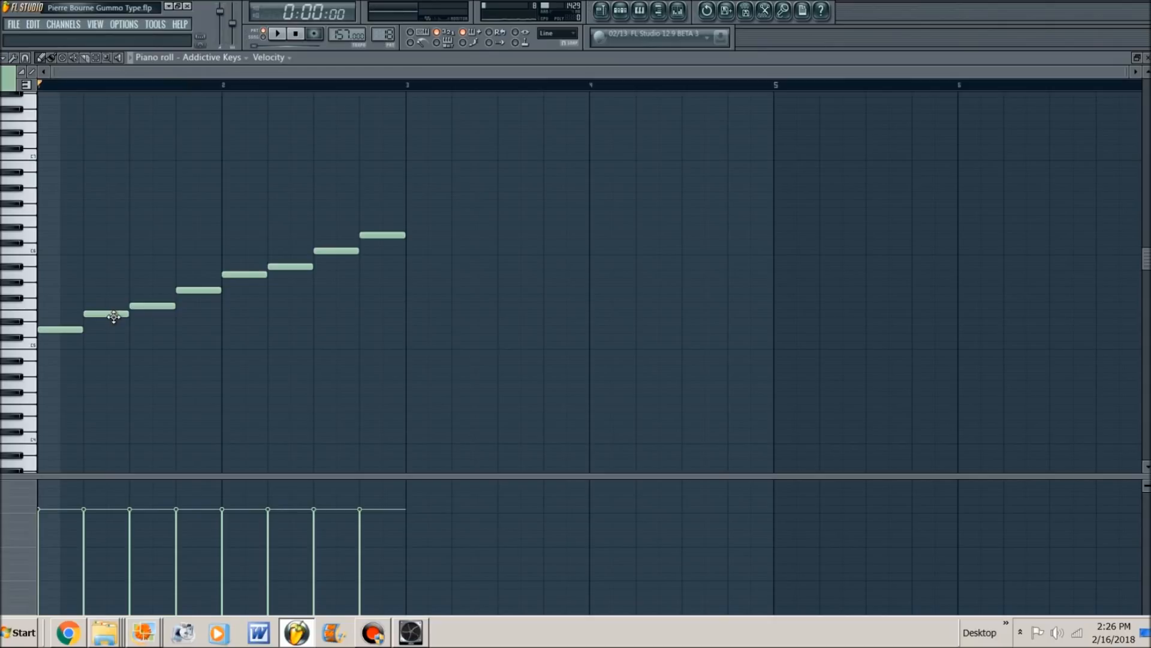
- Set playback to song mode and return to the playlist with the piano roll and channel rack closed
key("l")
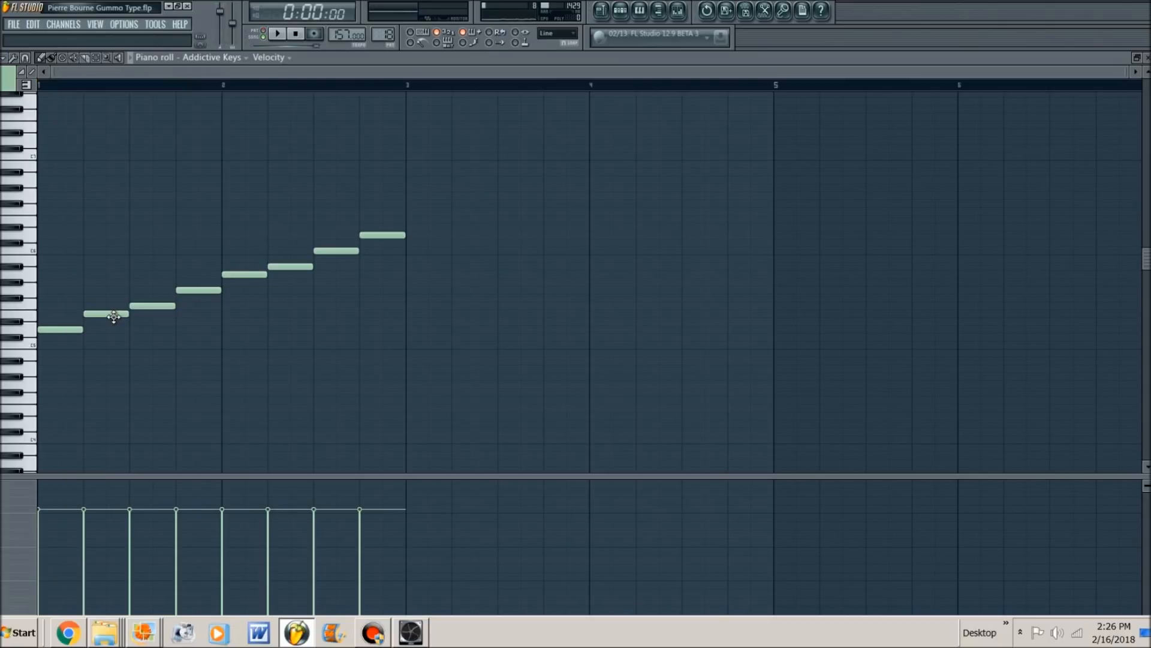
key("F7")
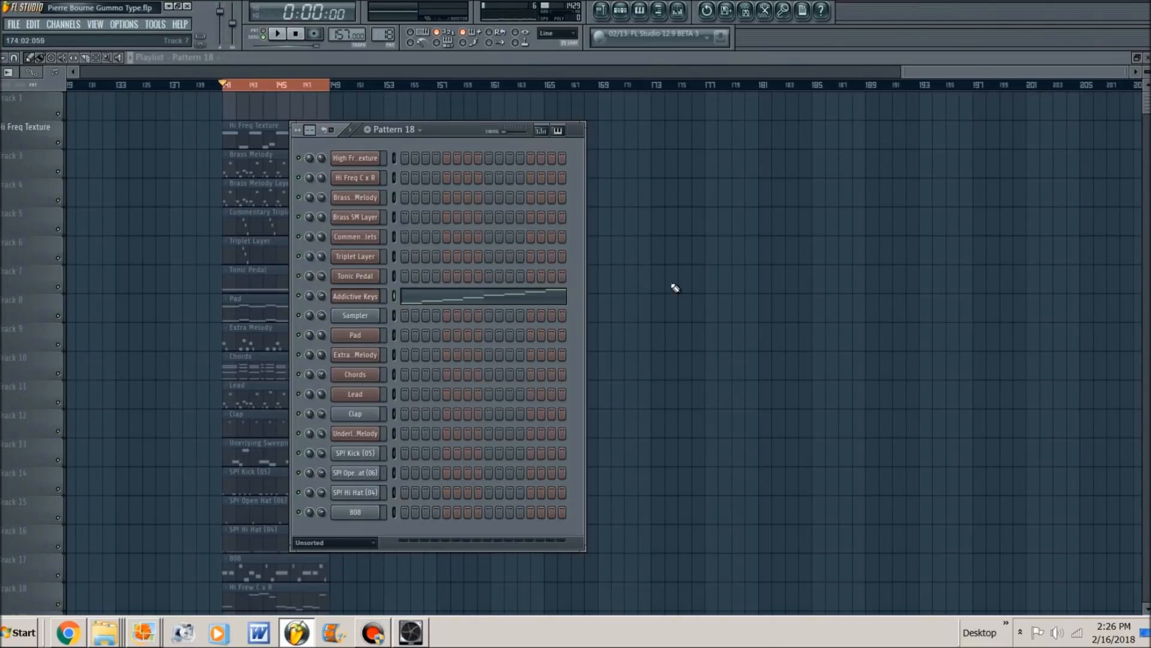
key("F6")
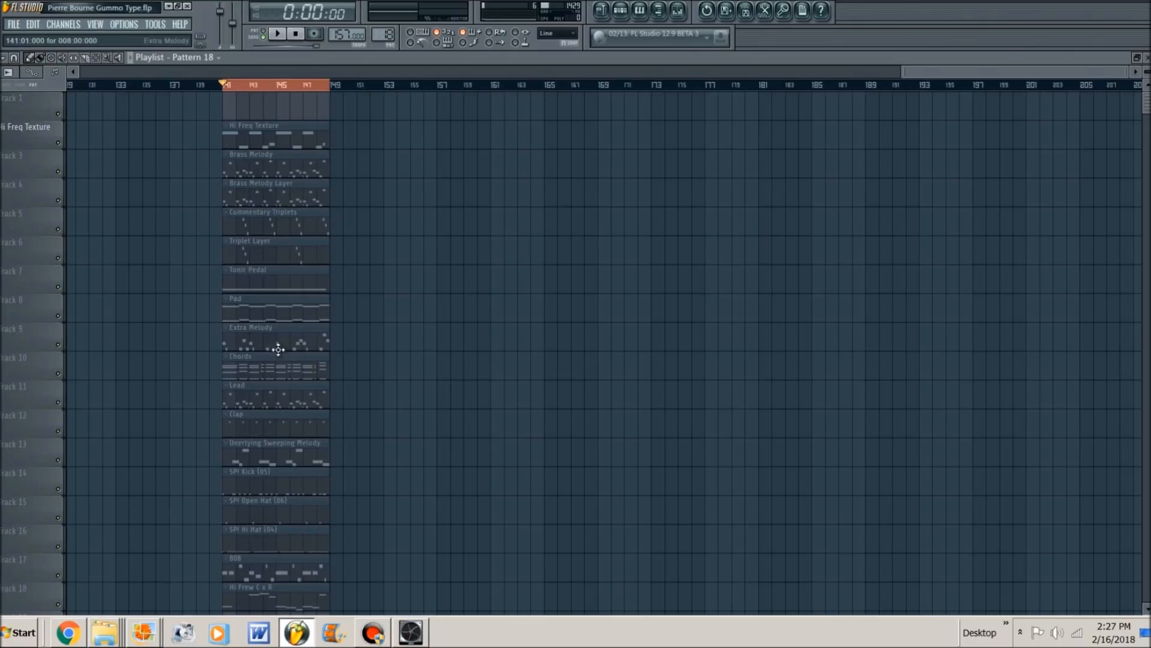
- Unmute the Chords clip on track 10, open its notes in the piano roll, and play them
left_click(271, 367)
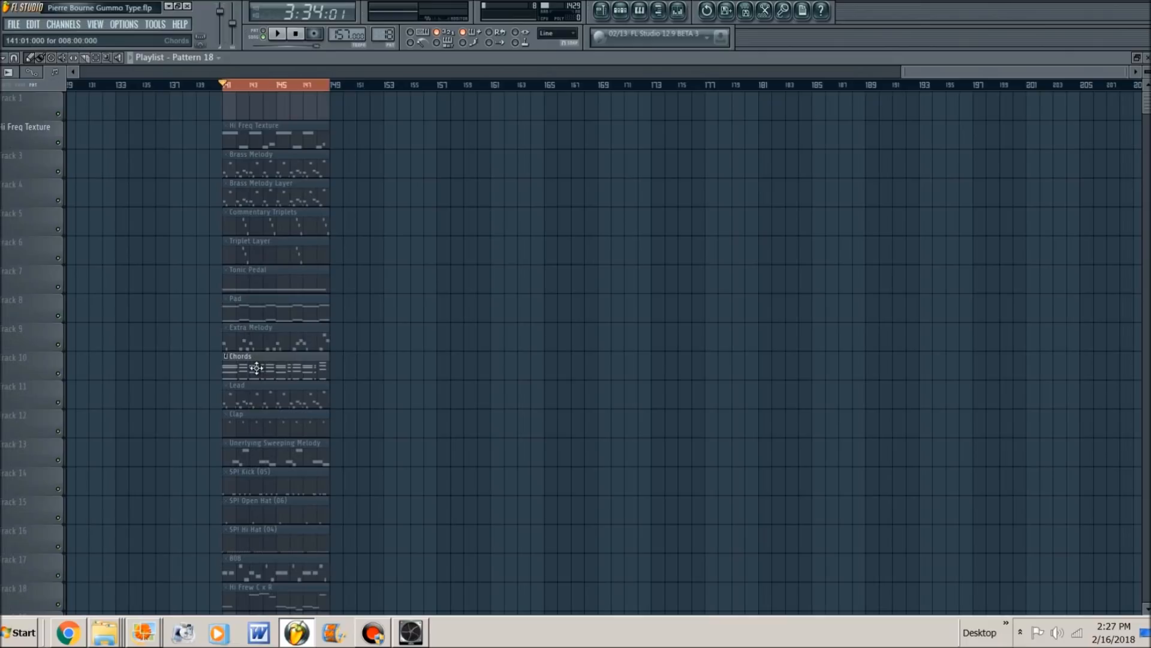
double_click(256, 368)
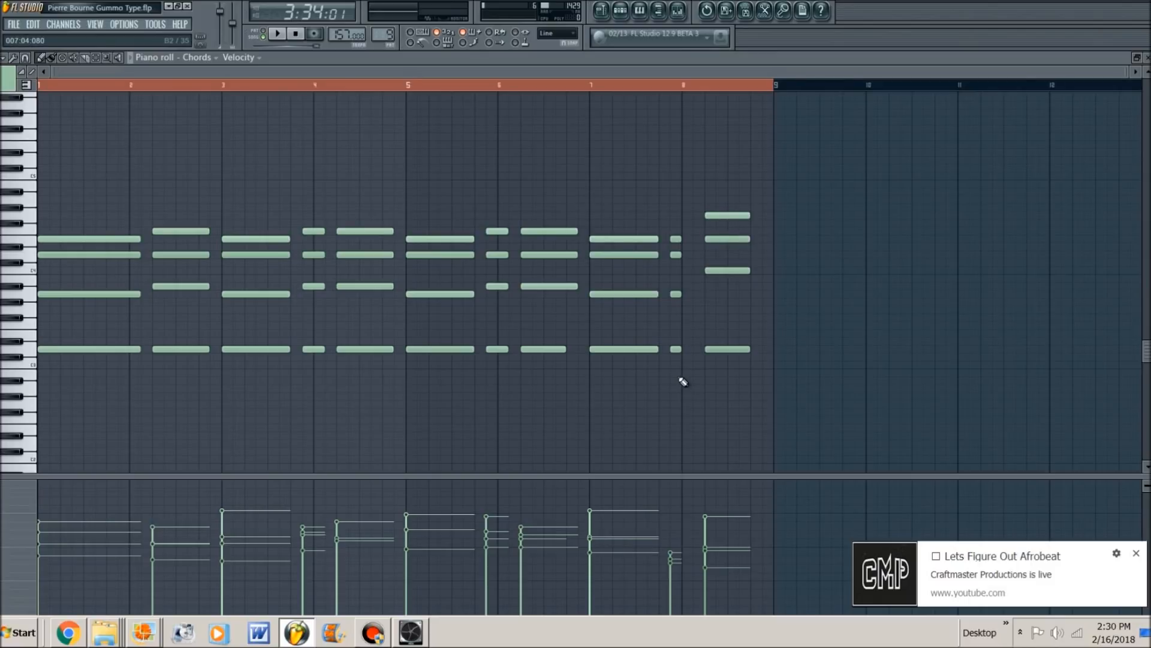
key("space")
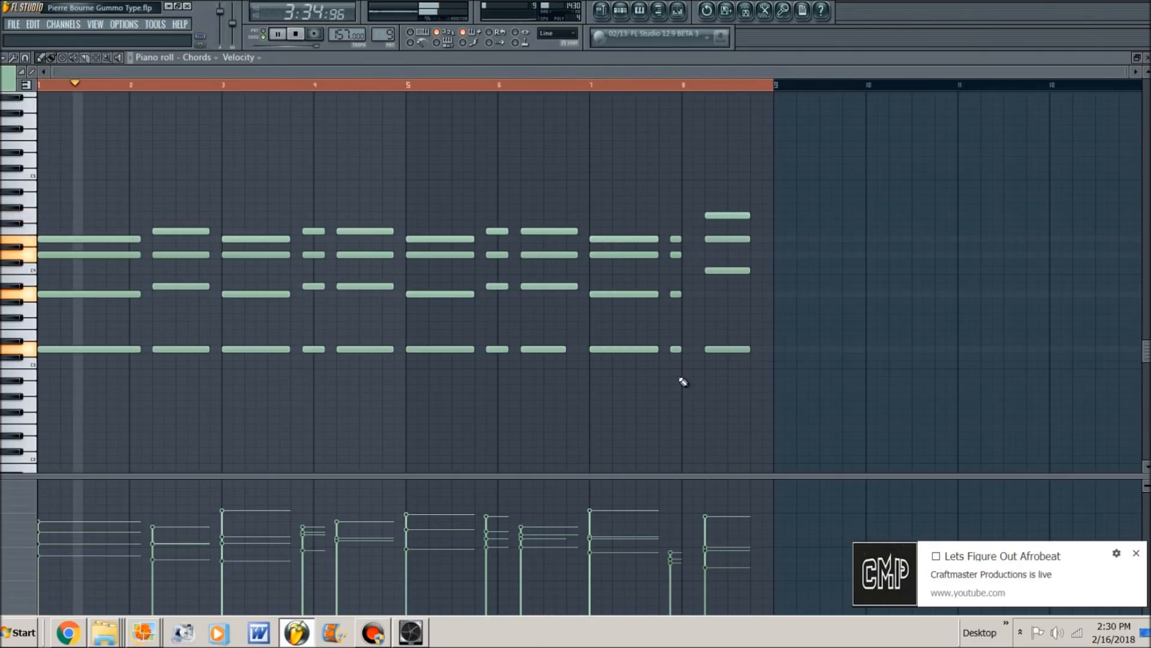
key("space")
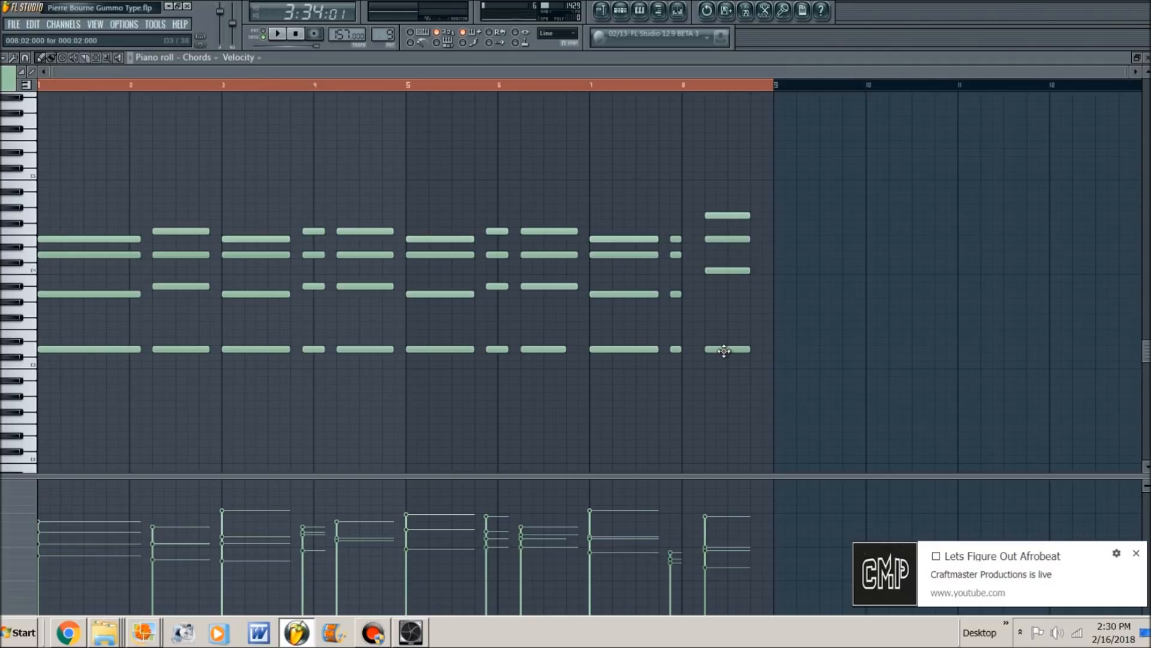
left_click(1136, 553)
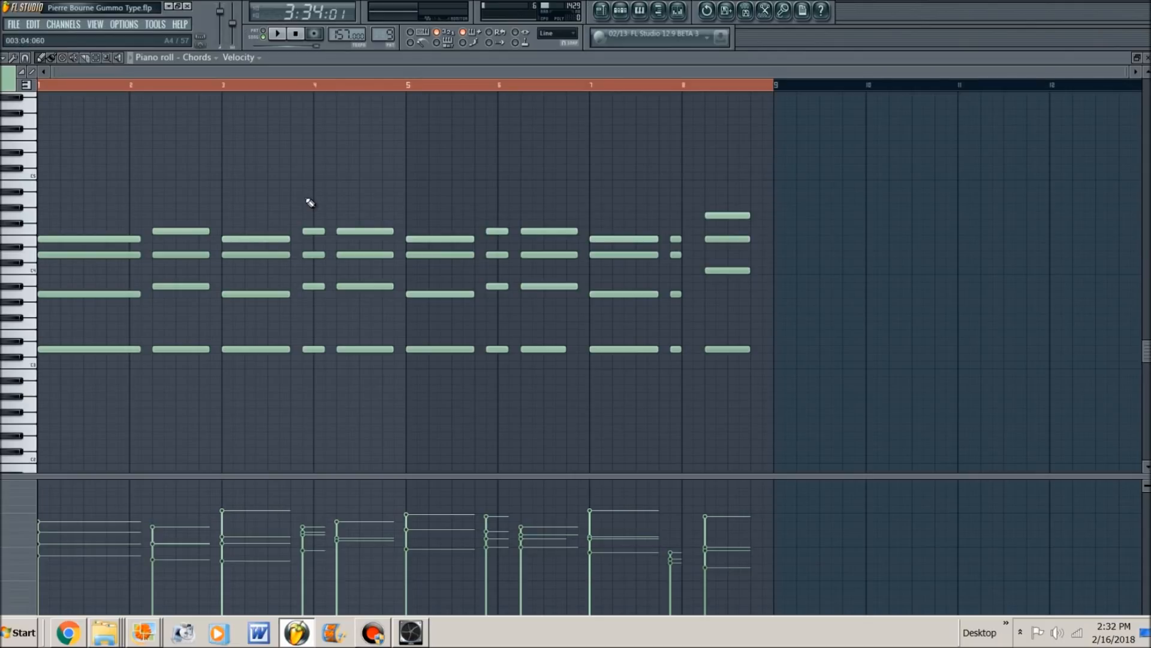
- Return to the playlist and play the loop with the Chords clip active
key("Escape")
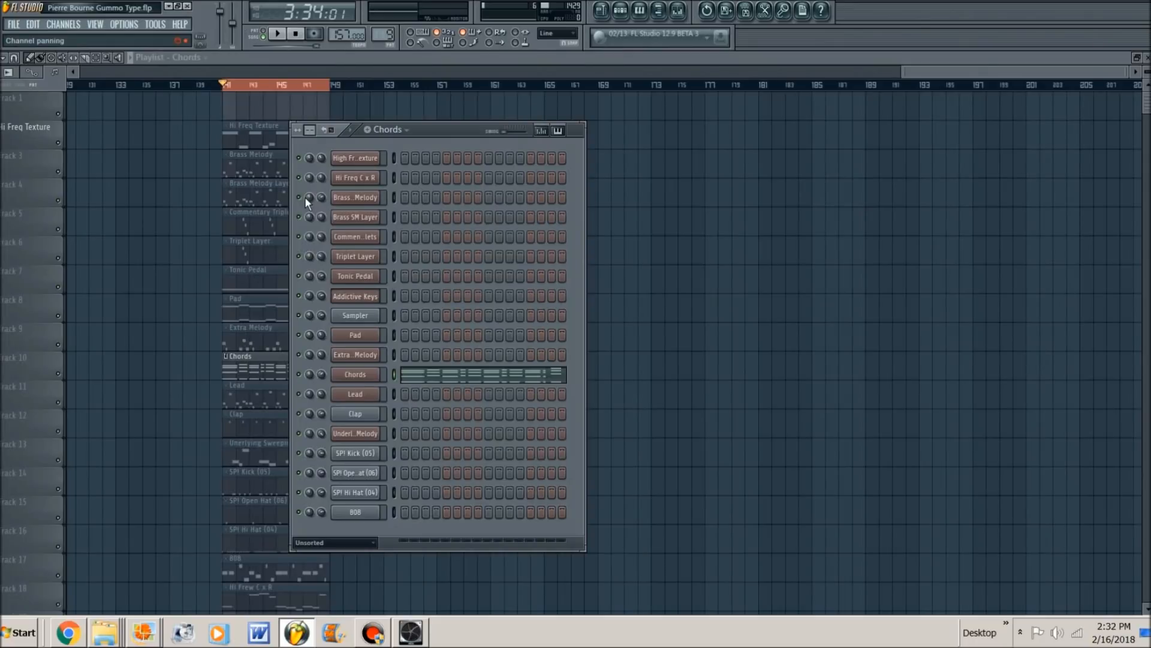
right_click(155, 280)
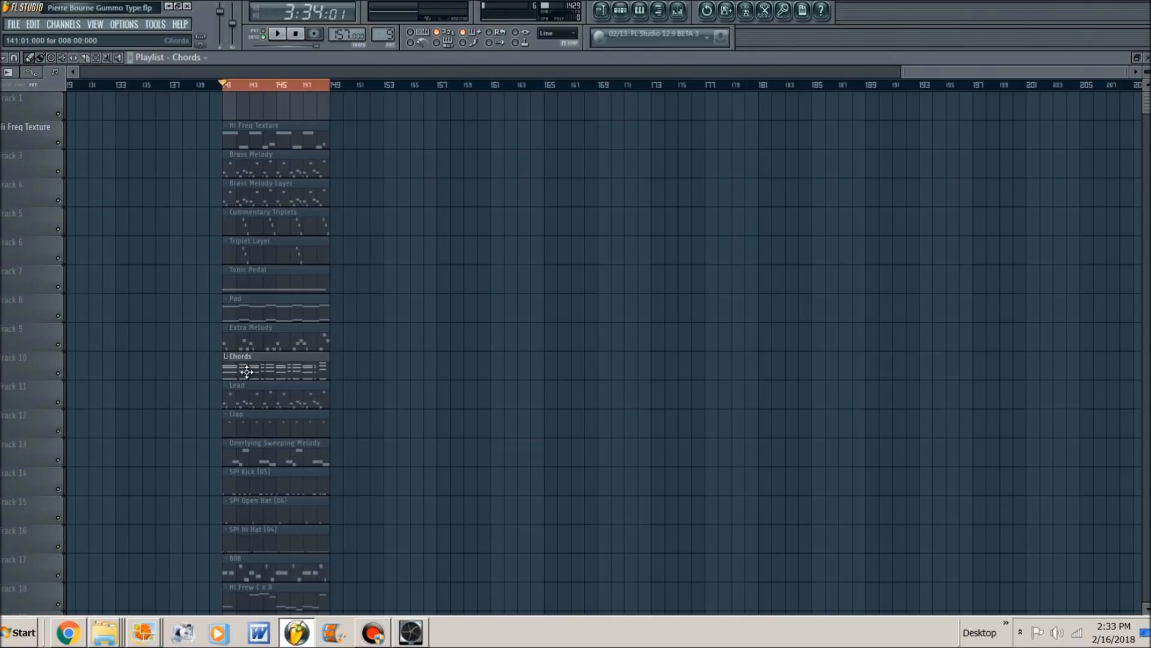
key("space")
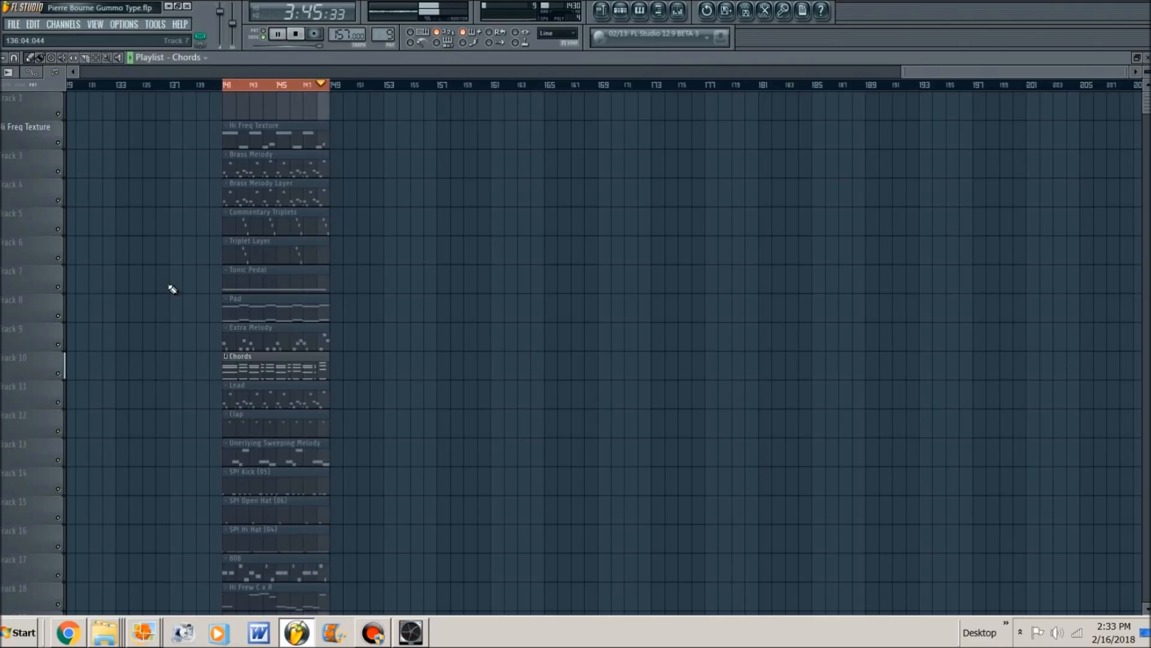
key("space")
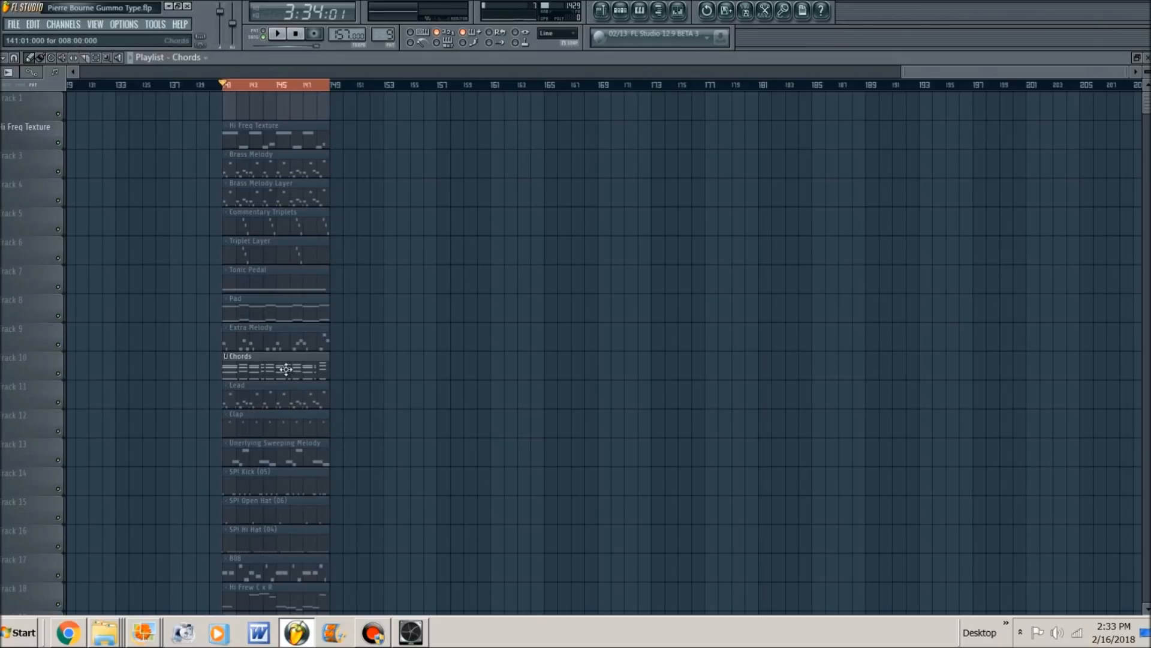
- Unmute the Pad clip on track 8, open its notes in the piano roll, and play them
left_click(260, 317)
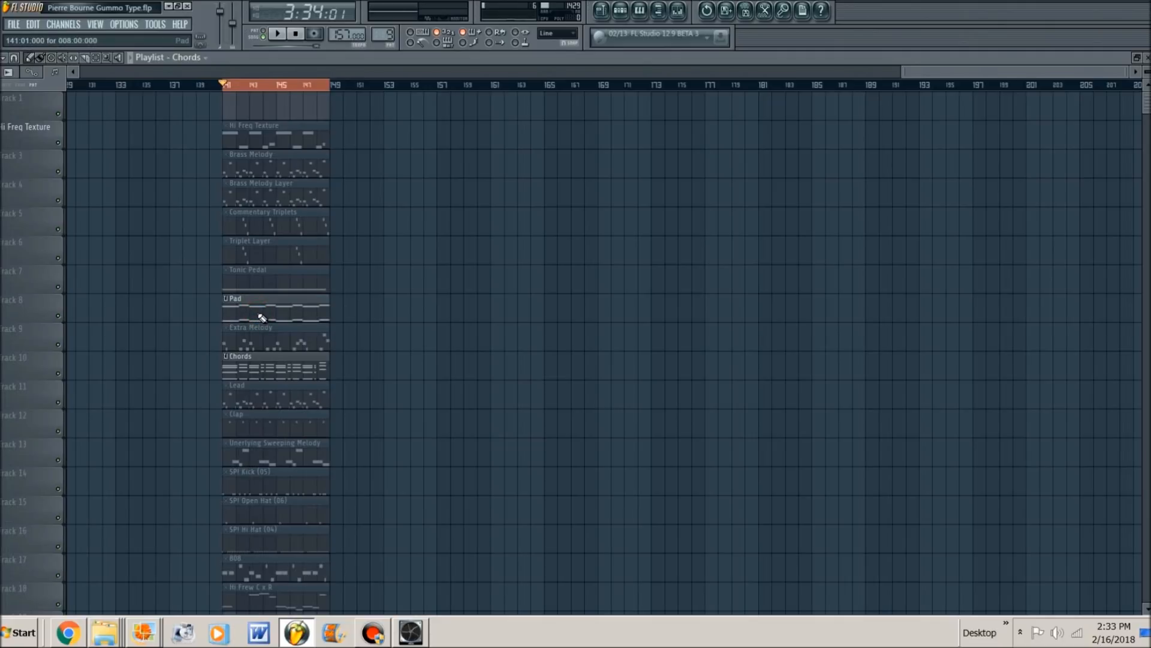
double_click(262, 317)
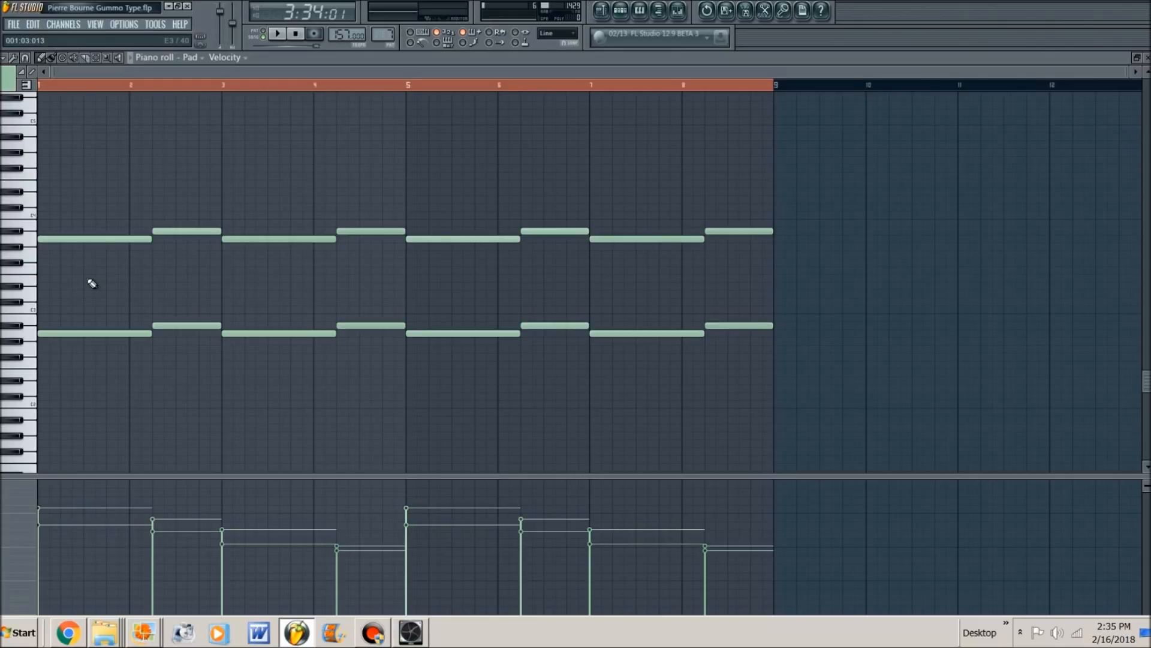
key("space")
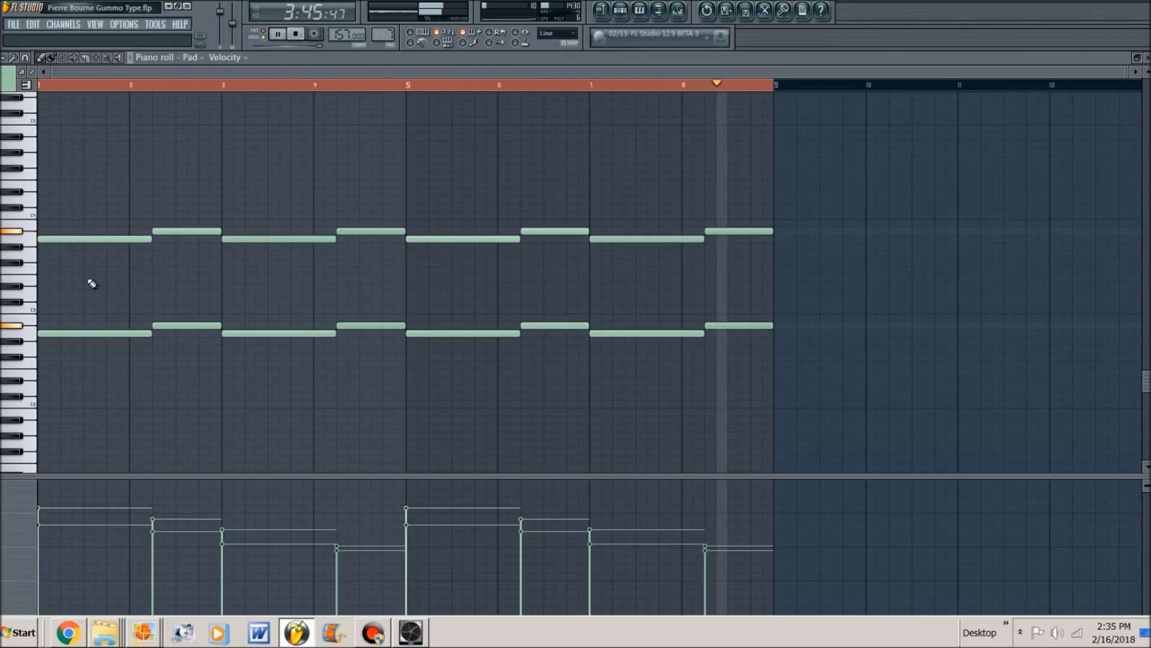
key("space")
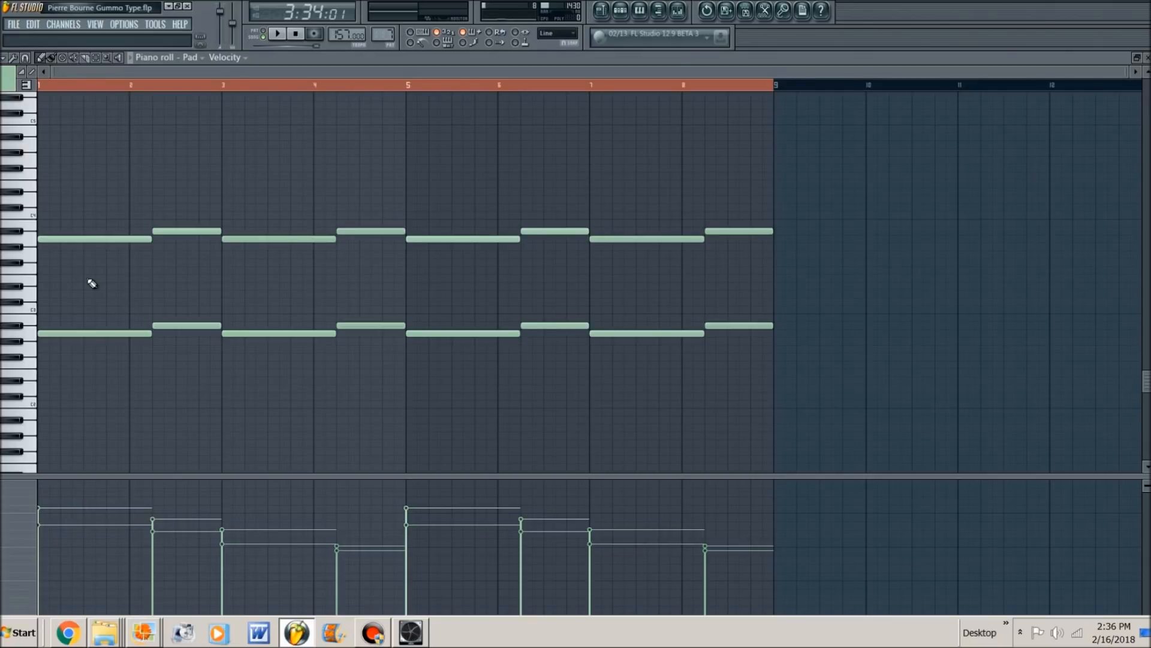
- Return to the playlist, unmute the Clap and SP! Kick (05) clips, and play them together with the Pad and Chords
key("F7")
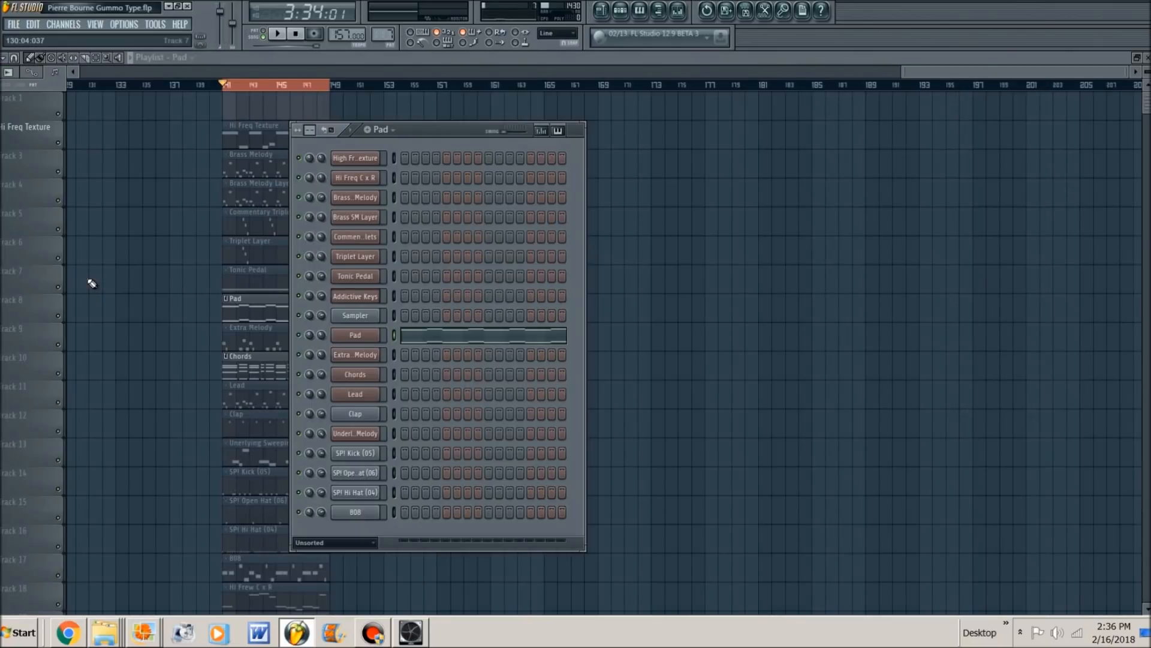
right_click(129, 286)
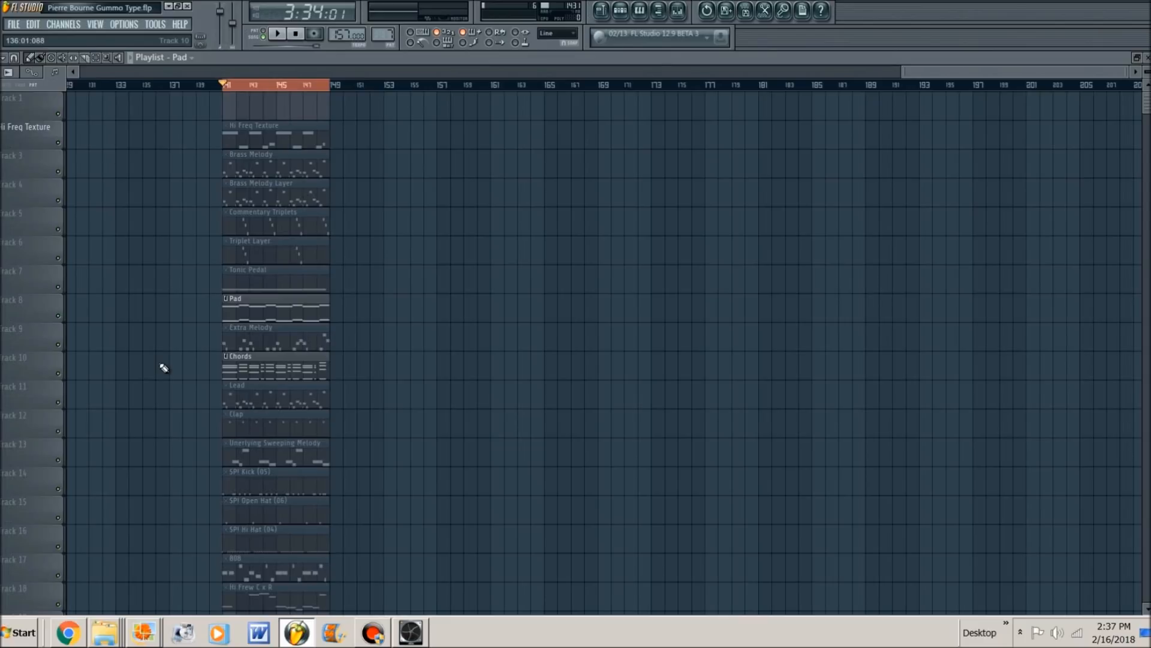
key("space")
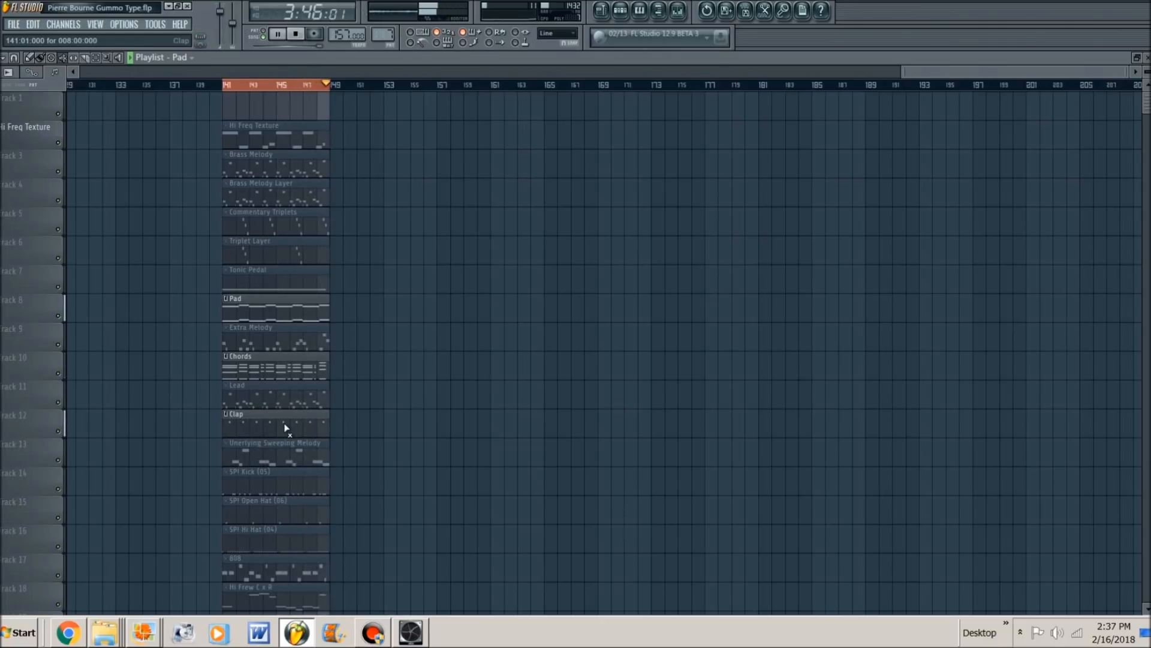
key("space")
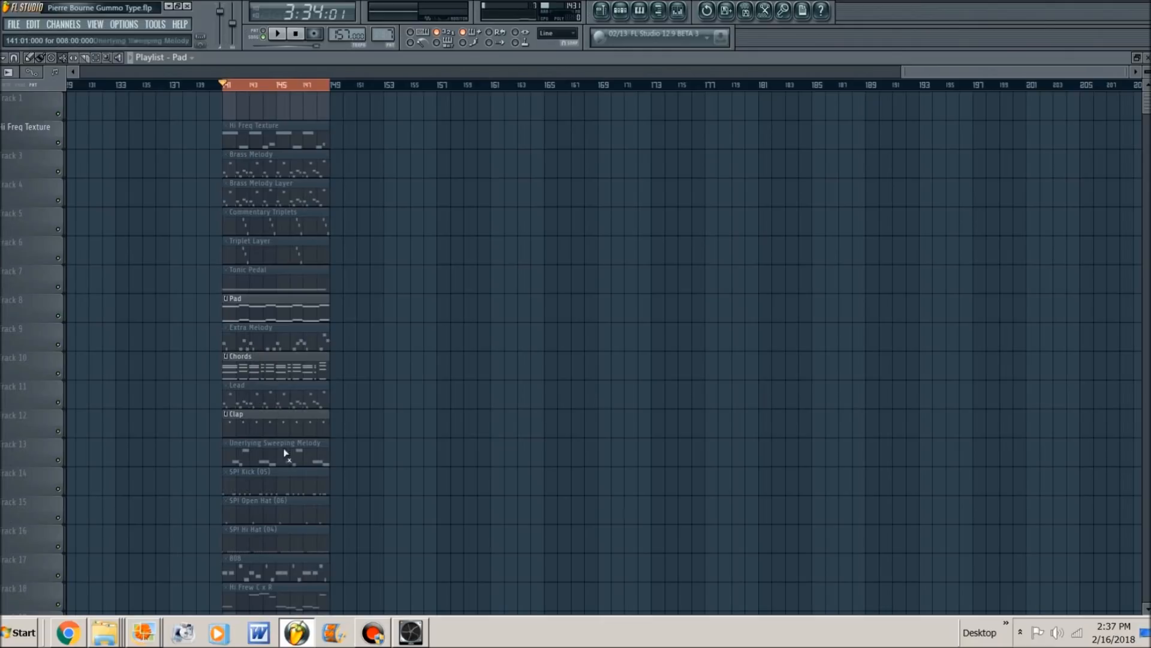
left_click(305, 476)
key("space")
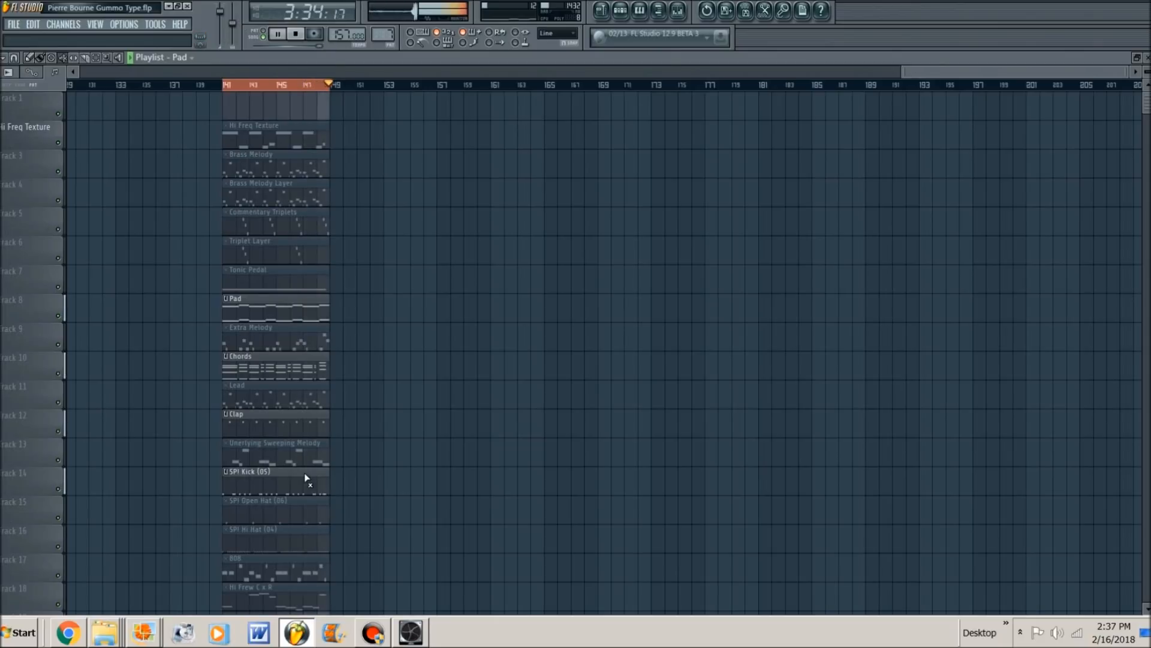
- Open the SP! Kick (05) clip's notes in the piano roll and play its full eight-bar pattern
key("space")
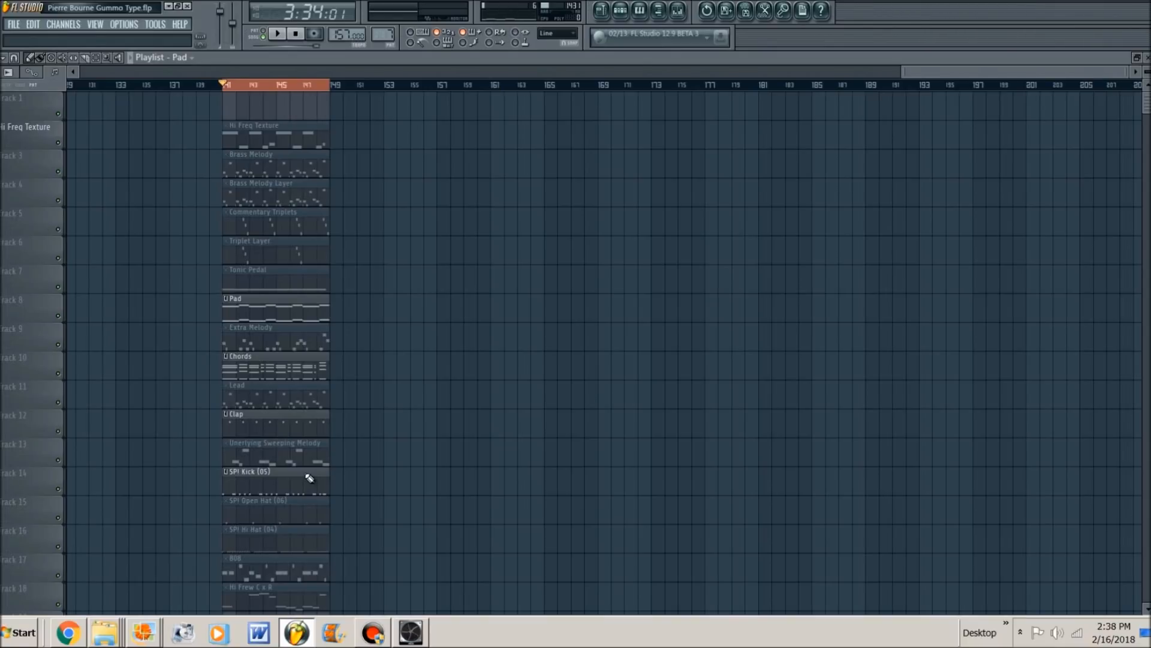
double_click(268, 491)
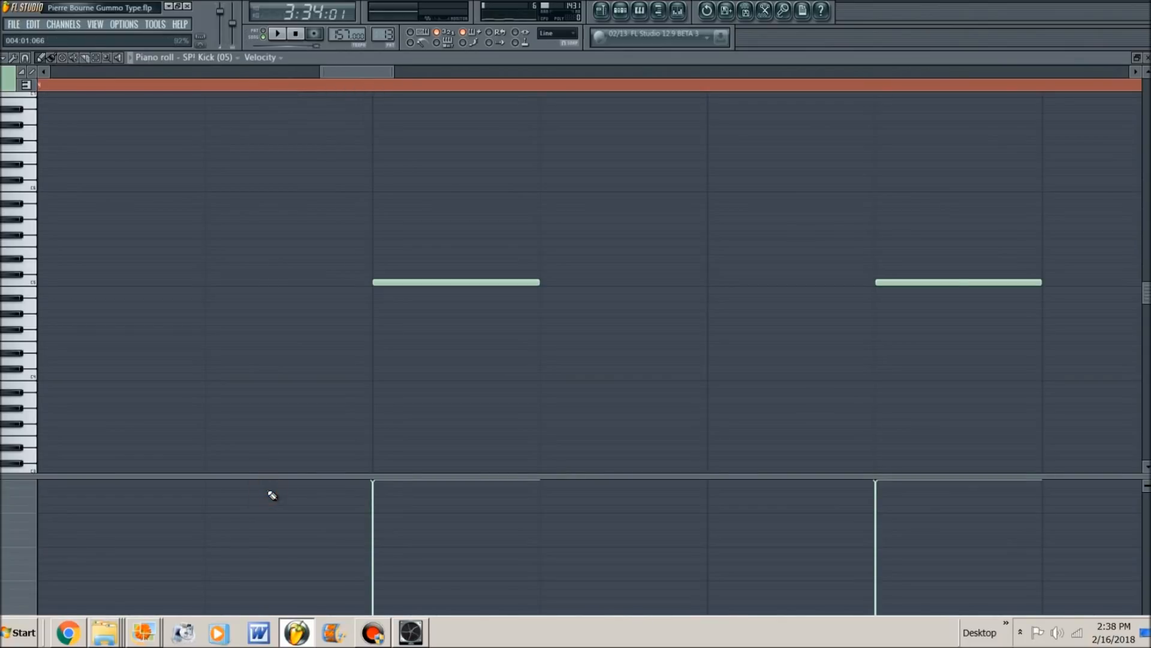
scroll(268, 491, "down", 5)
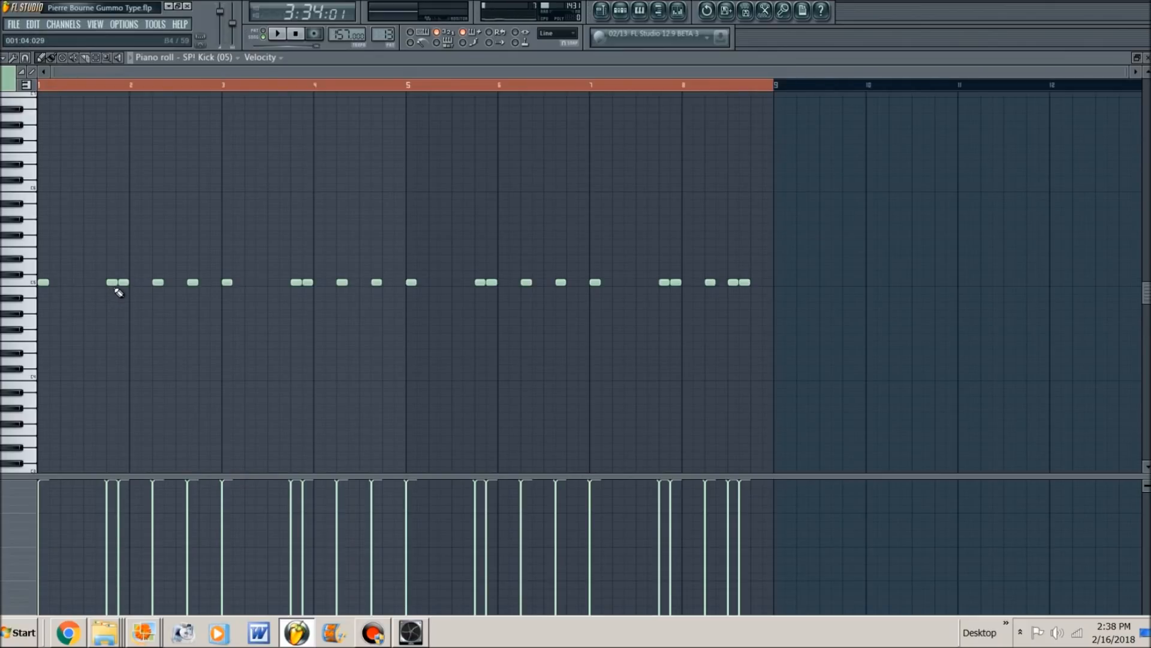
key("space")
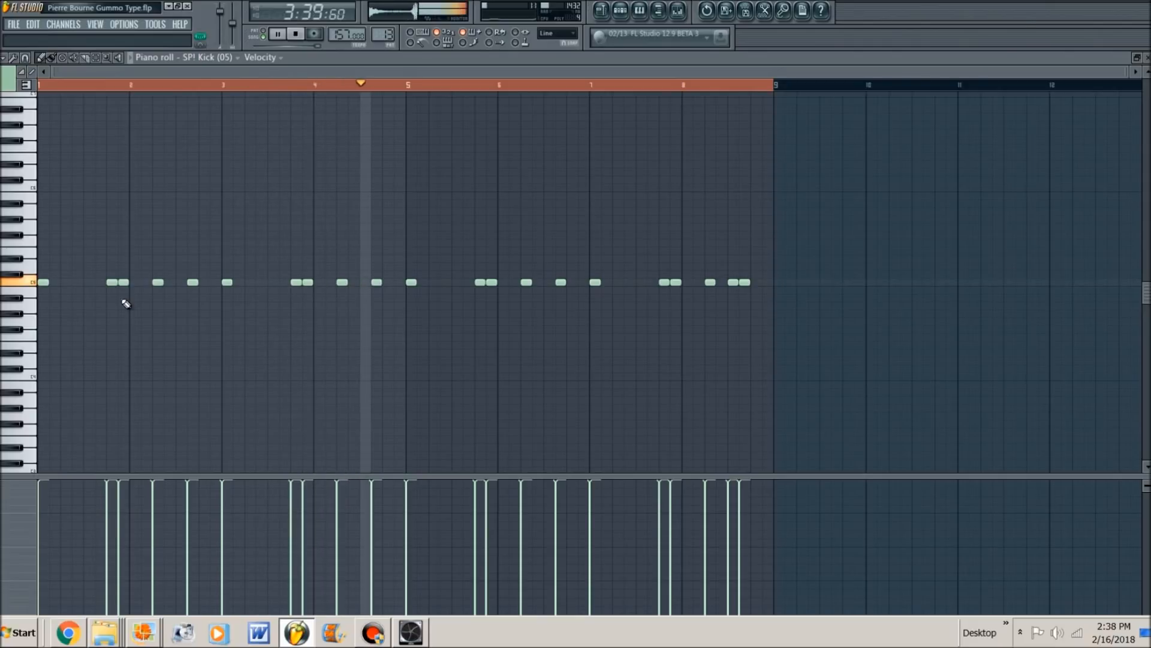
key("space")
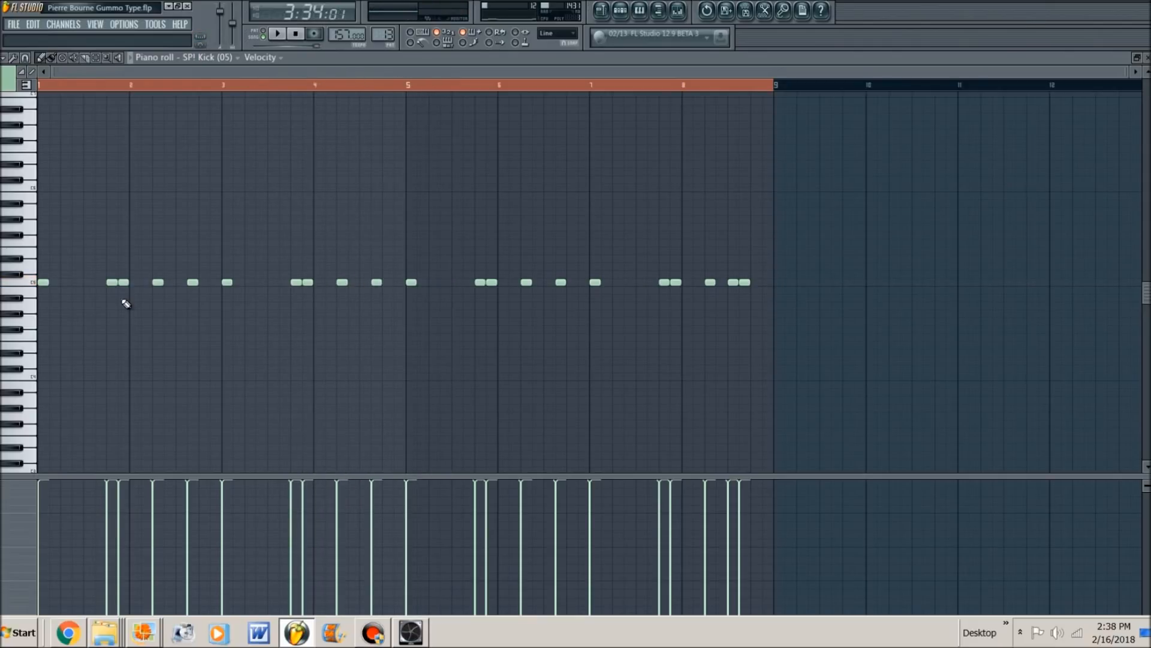
right_click(45, 282)
key("space")
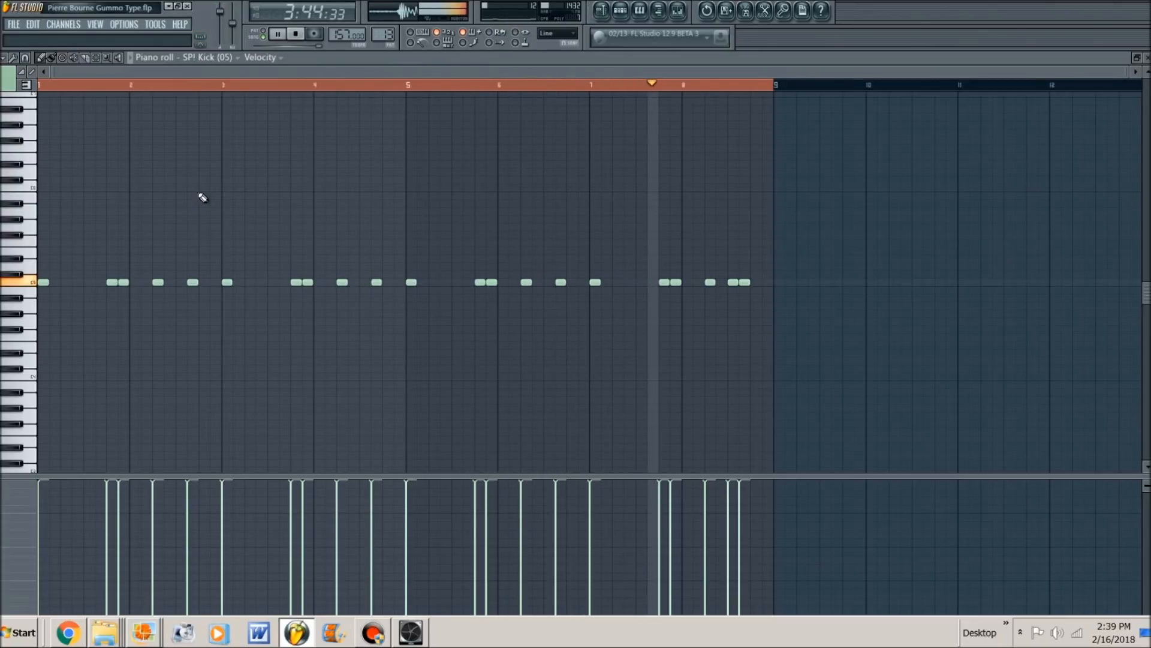
key("space")
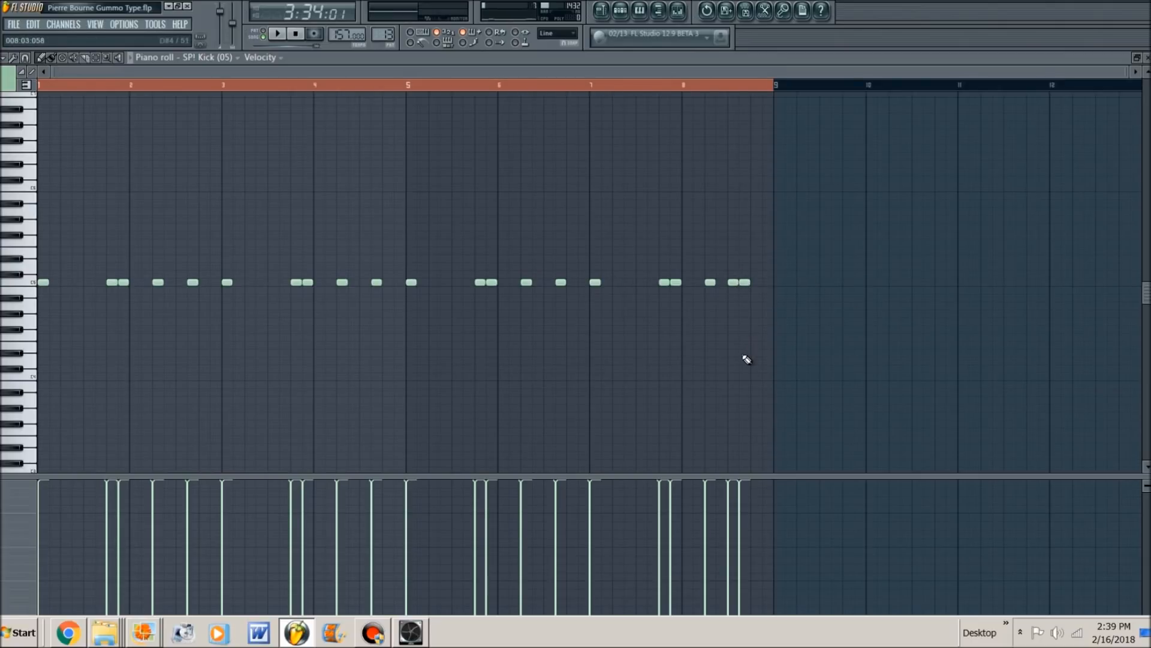
- Return to the playlist, unmute the 808 clip on track 17, and start playing it with the active layers
key("F7")
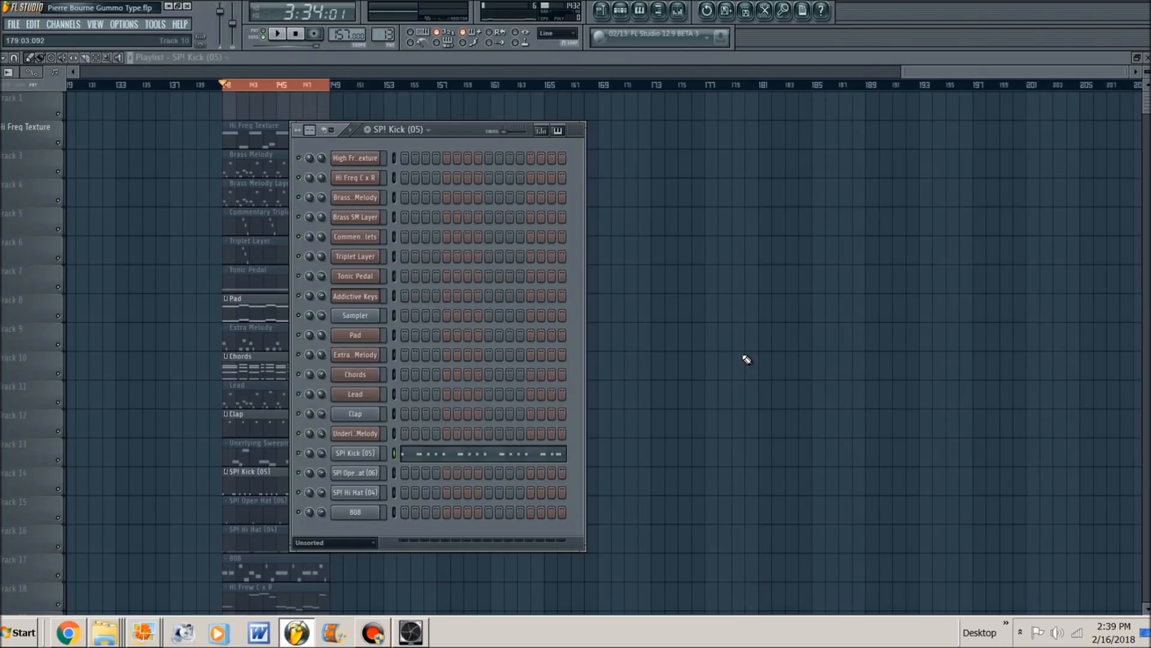
left_click(746, 359)
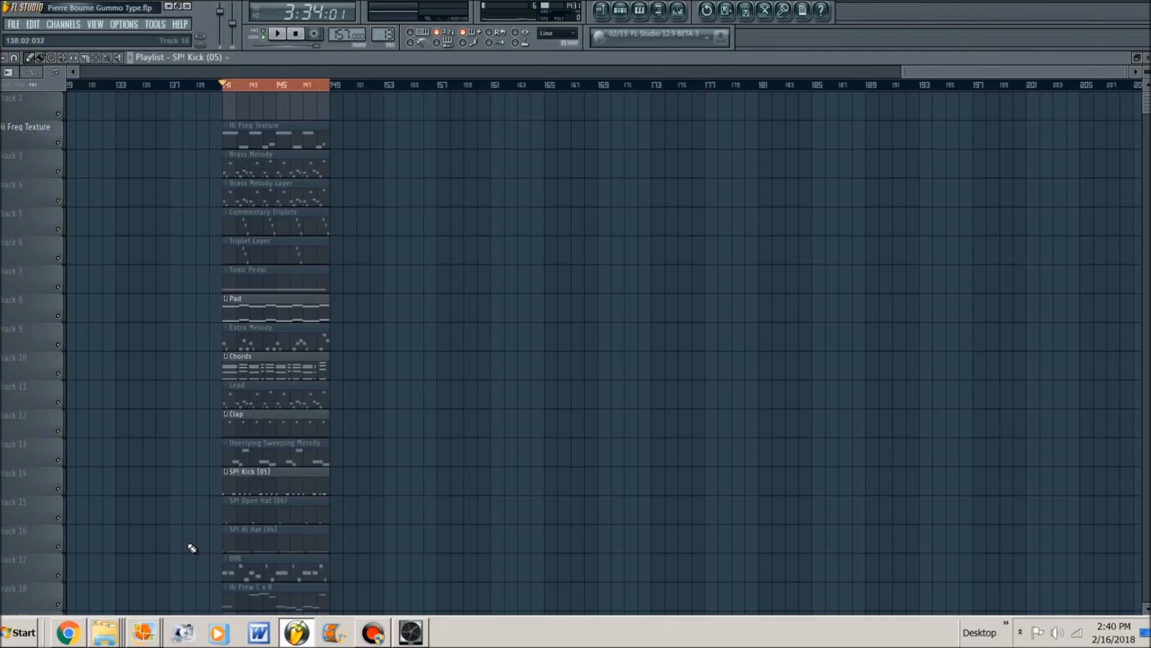
key("t")
left_click(271, 567)
key("space")
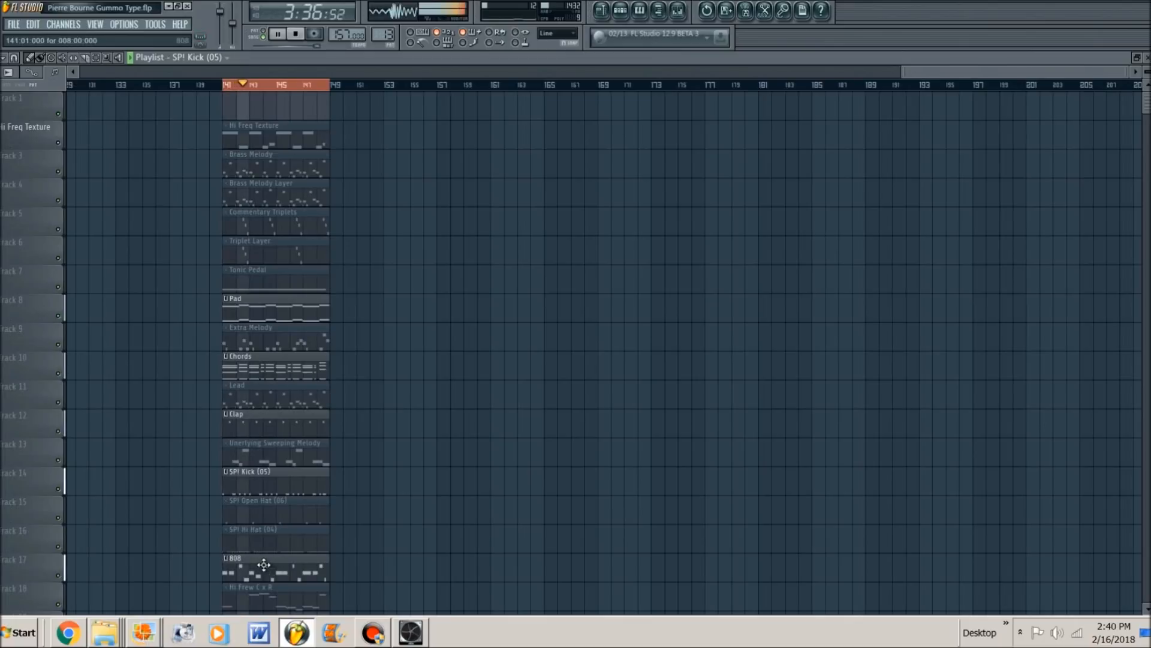
- Open the 808 clip's notes in the piano roll and examine the whole pattern during playback
double_click(264, 570)
scroll(241, 174, "down", 5)
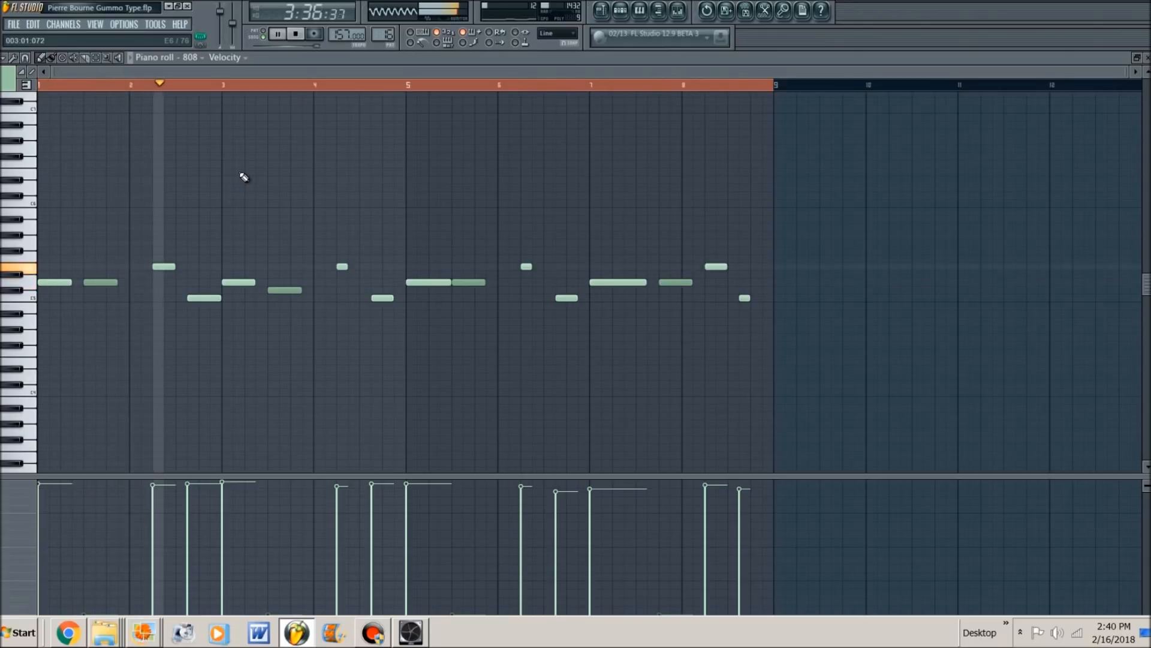
key("space")
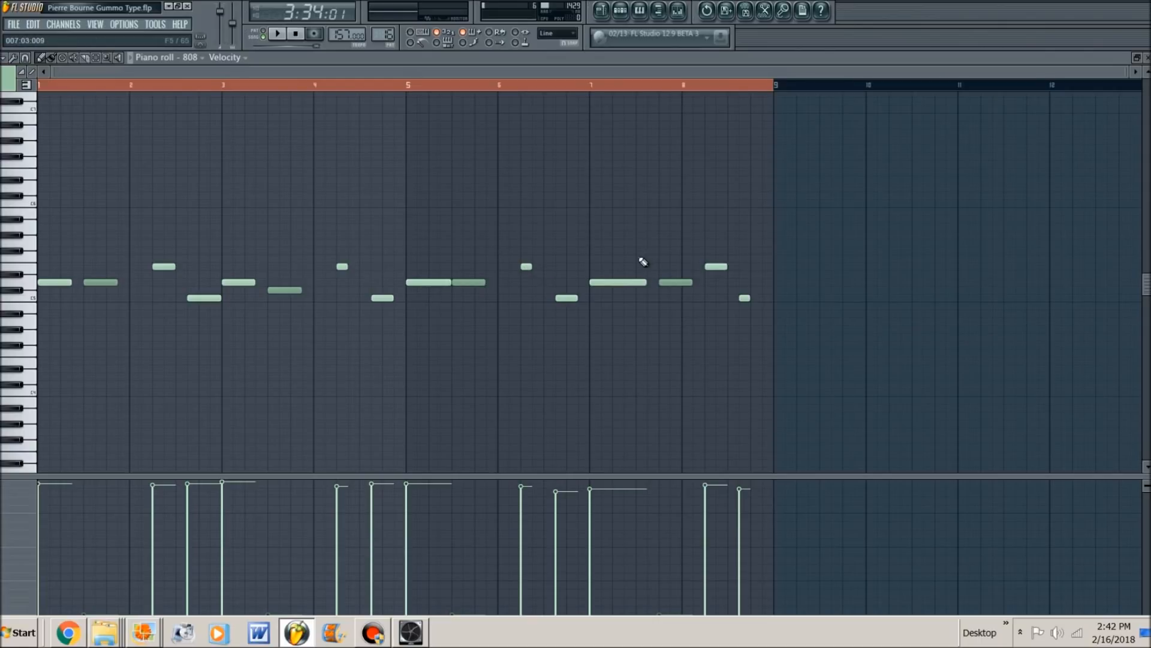
- Play the loop in the playlist with the 808 clip active
key("space")
key("F5")
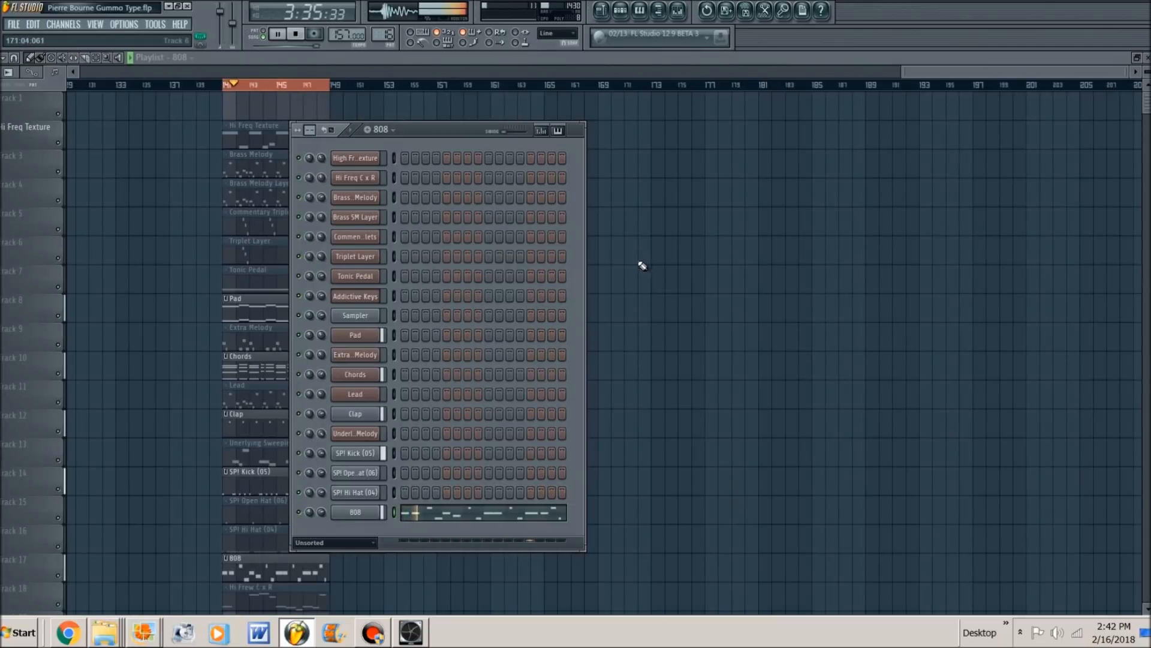
key("F6")
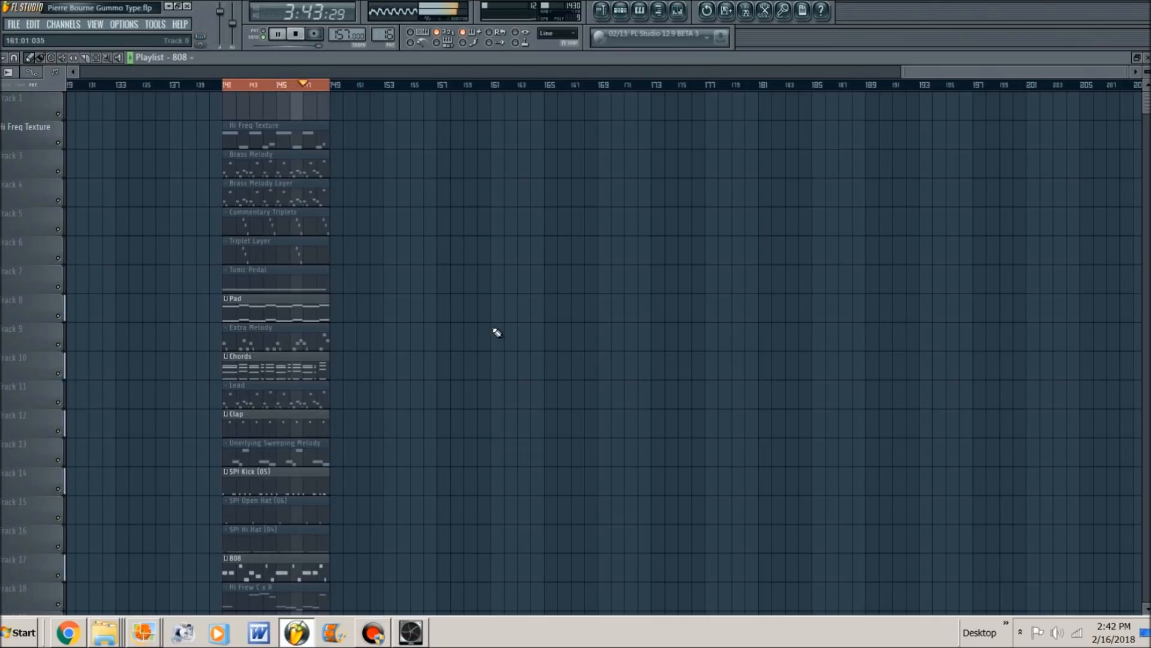
key("space")
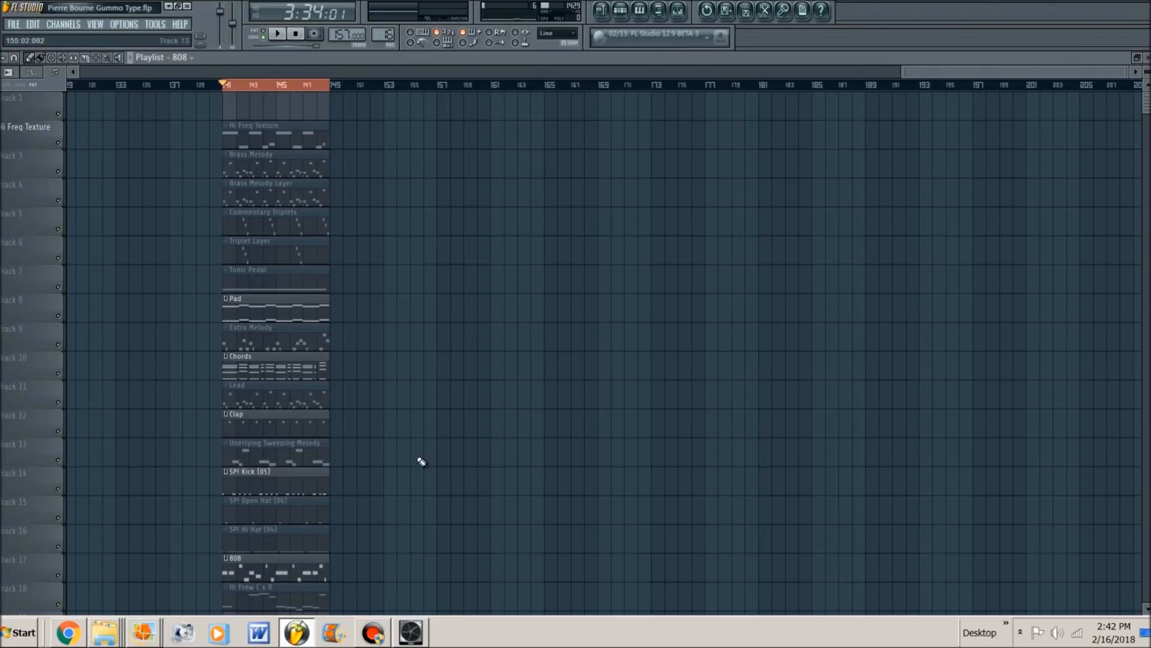
- Unmute the SP! Hi Hat (04) clip on track 16 and the SP! Open Hat (06) clip on track 15
left_click(251, 544)
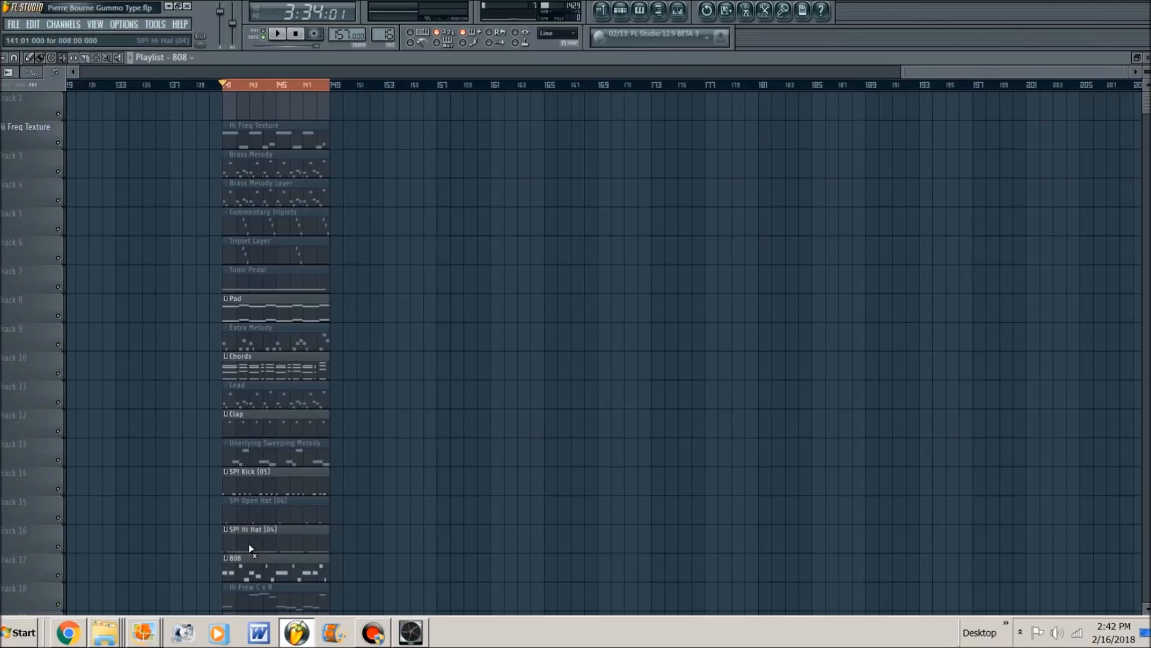
left_click(259, 514)
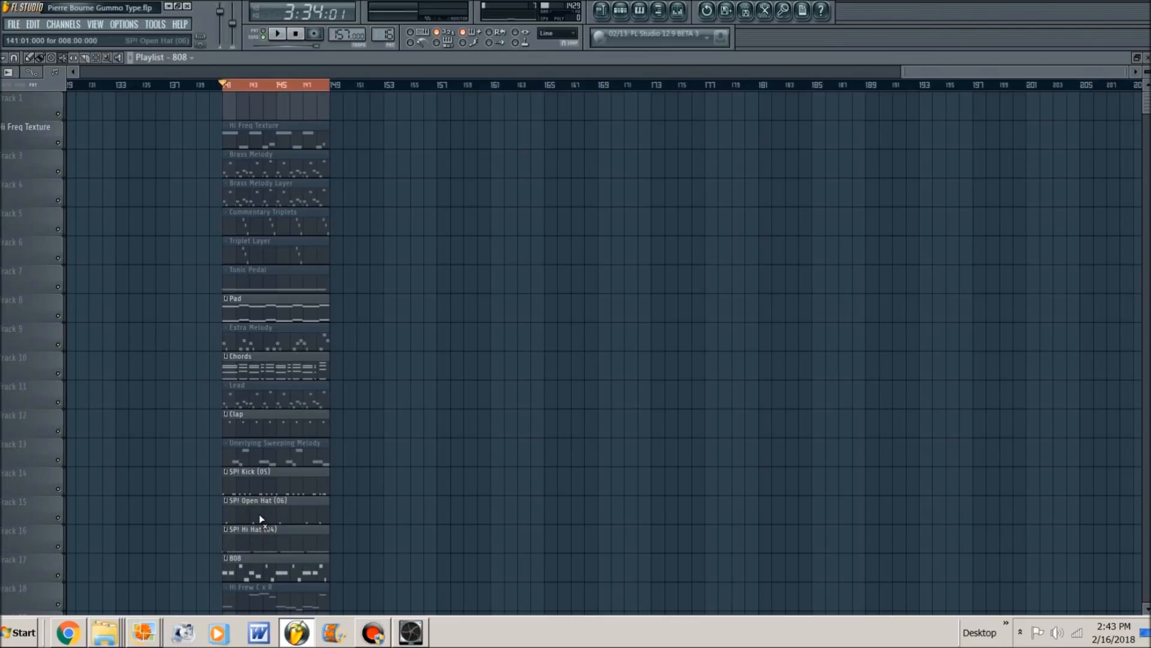
scroll(260, 514, "down", 2)
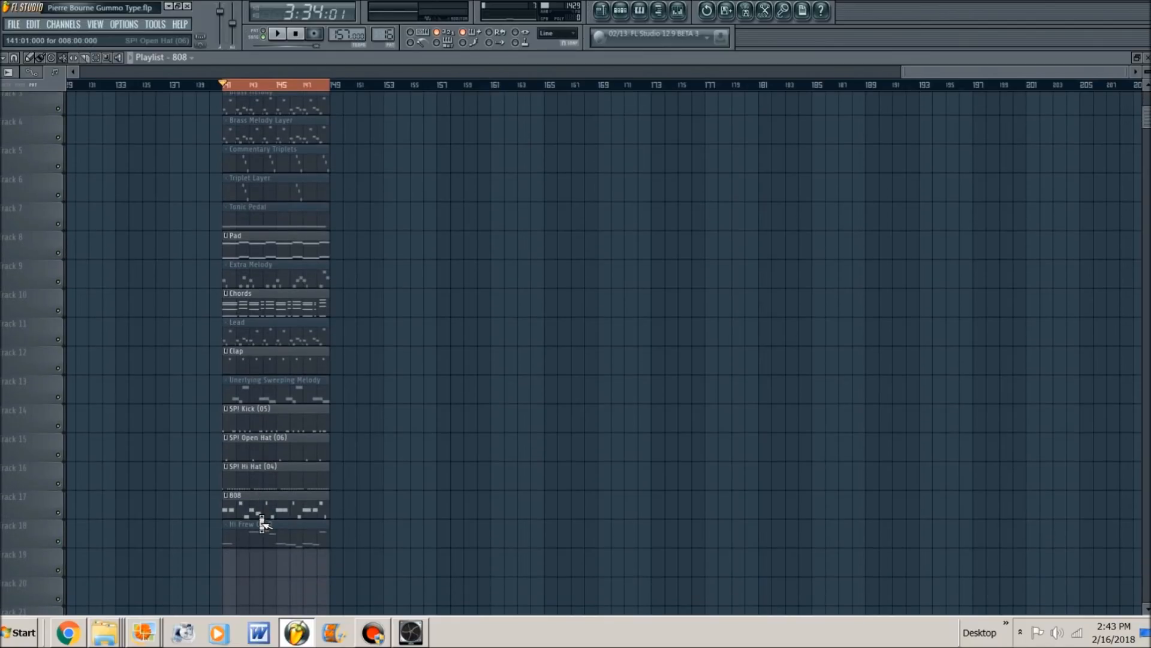
scroll(260, 514, "up", 2)
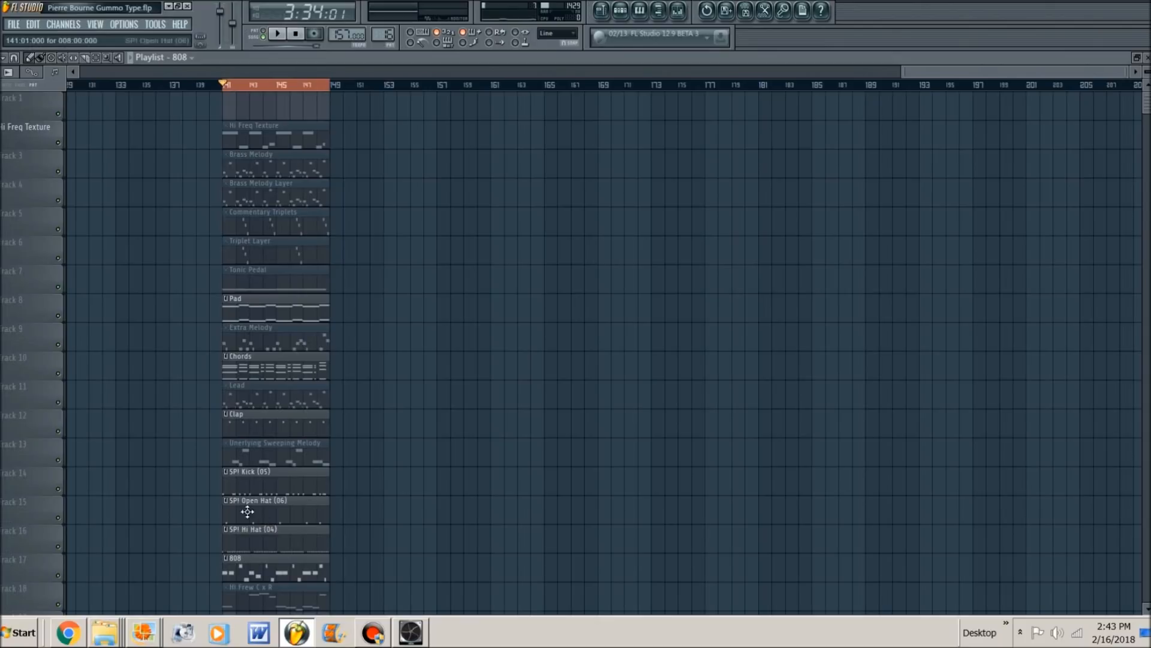
- Unmute the Tonic Pedal clip on track 7, open its notes in the piano roll, and play them
left_click(253, 286)
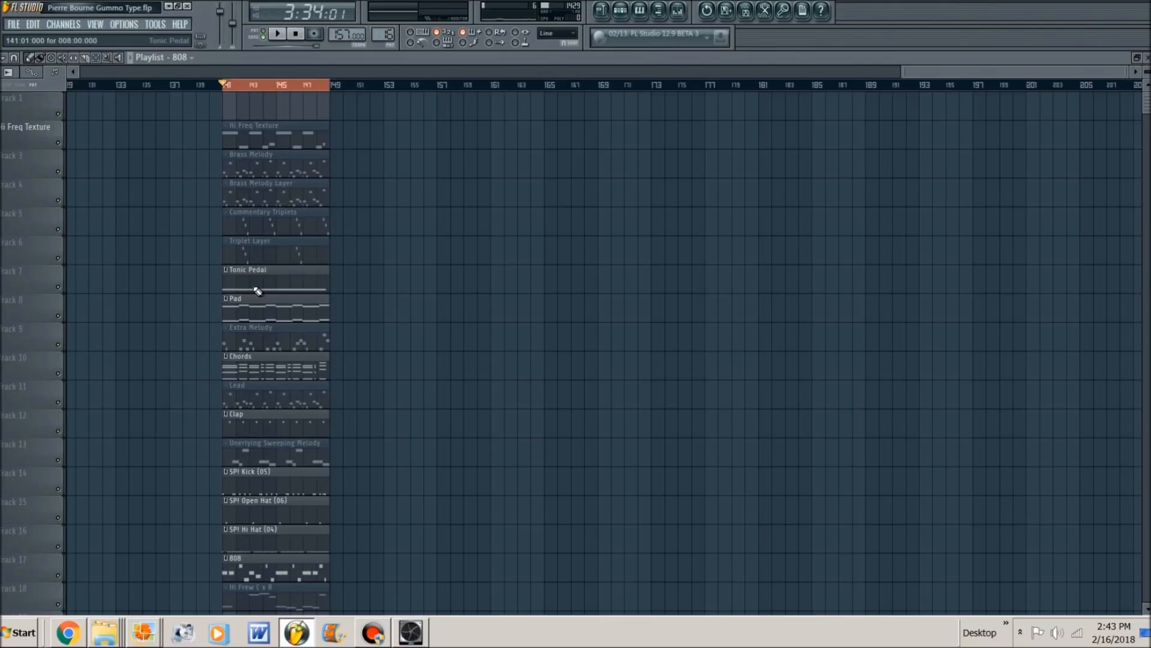
left_click(263, 283)
double_click(262, 283)
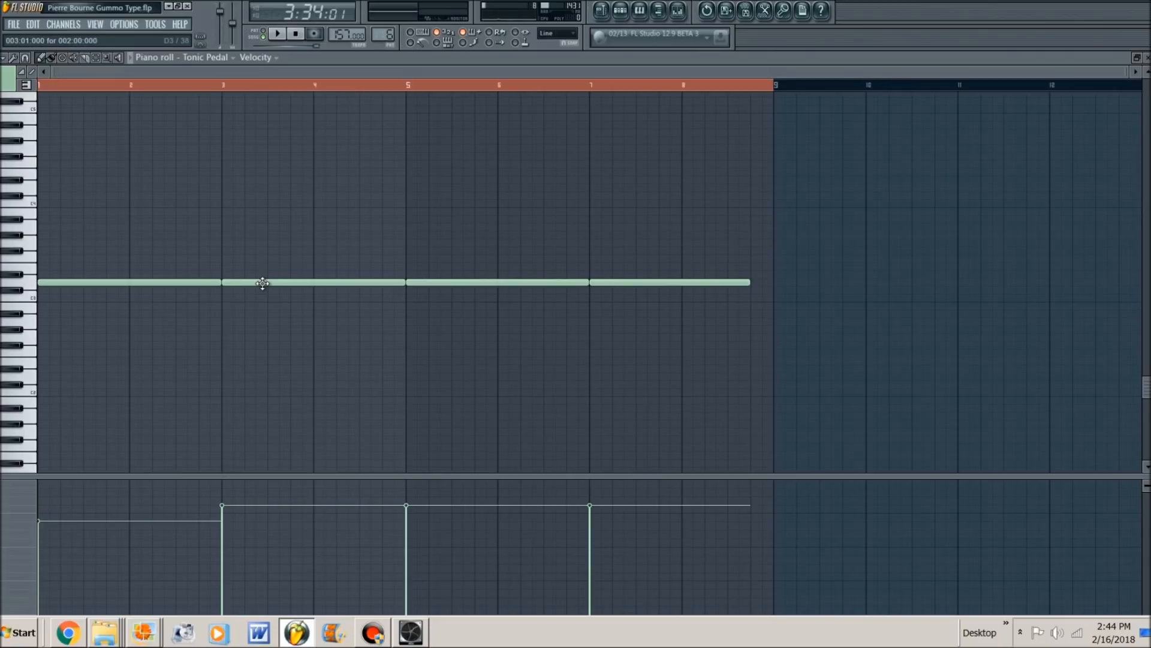
key("space")
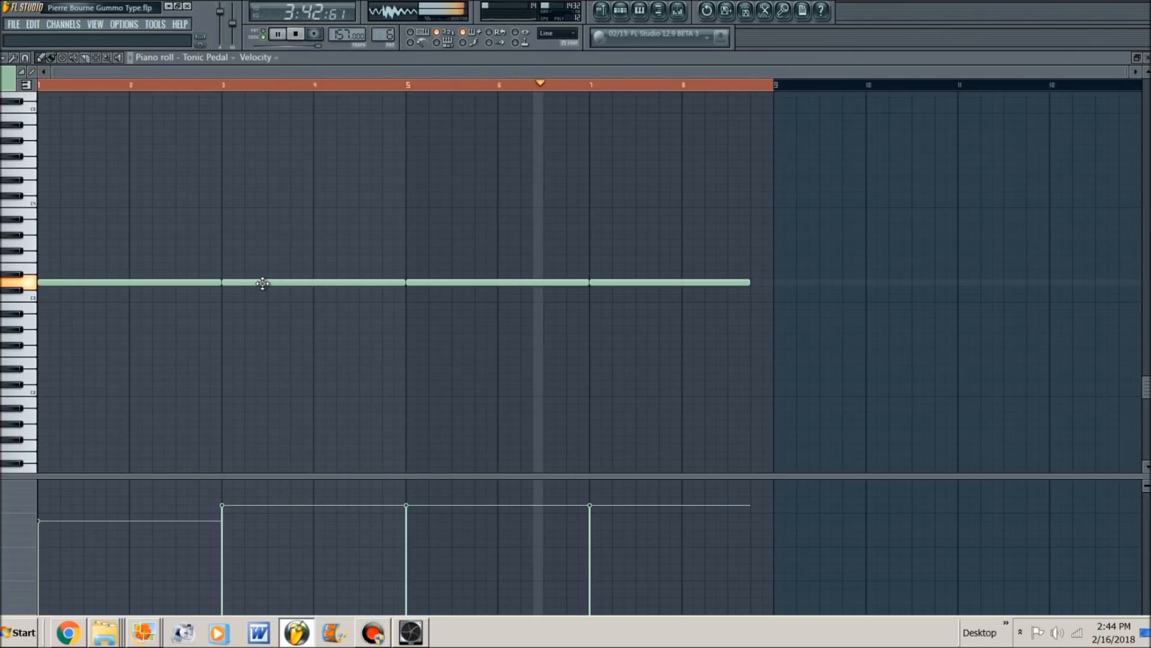
key("space")
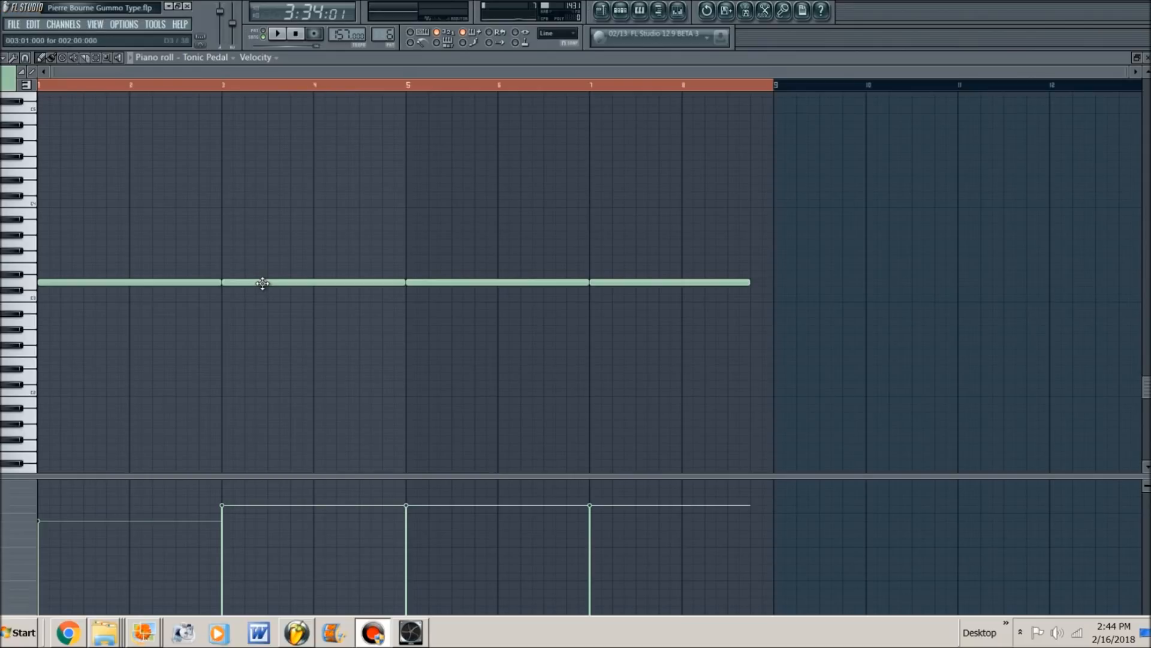
- Return to the playlist, open the SP! Hi Hat (04) clip's notes in the piano roll, and play them
right_click(308, 358)
key("Escape")
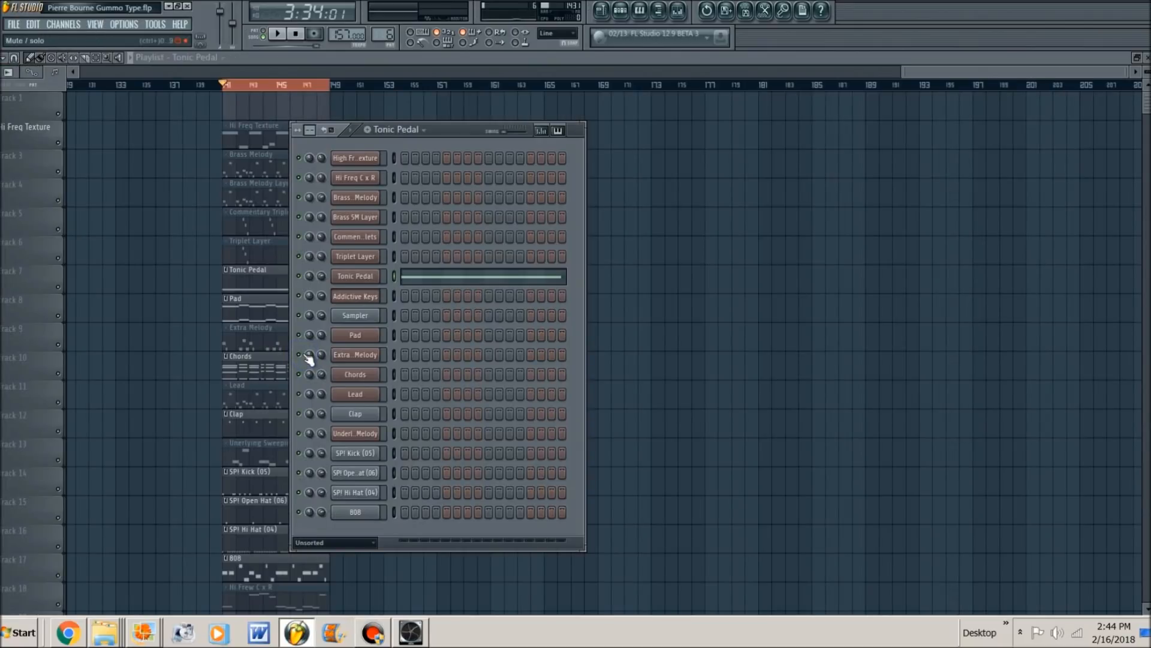
right_click(176, 309)
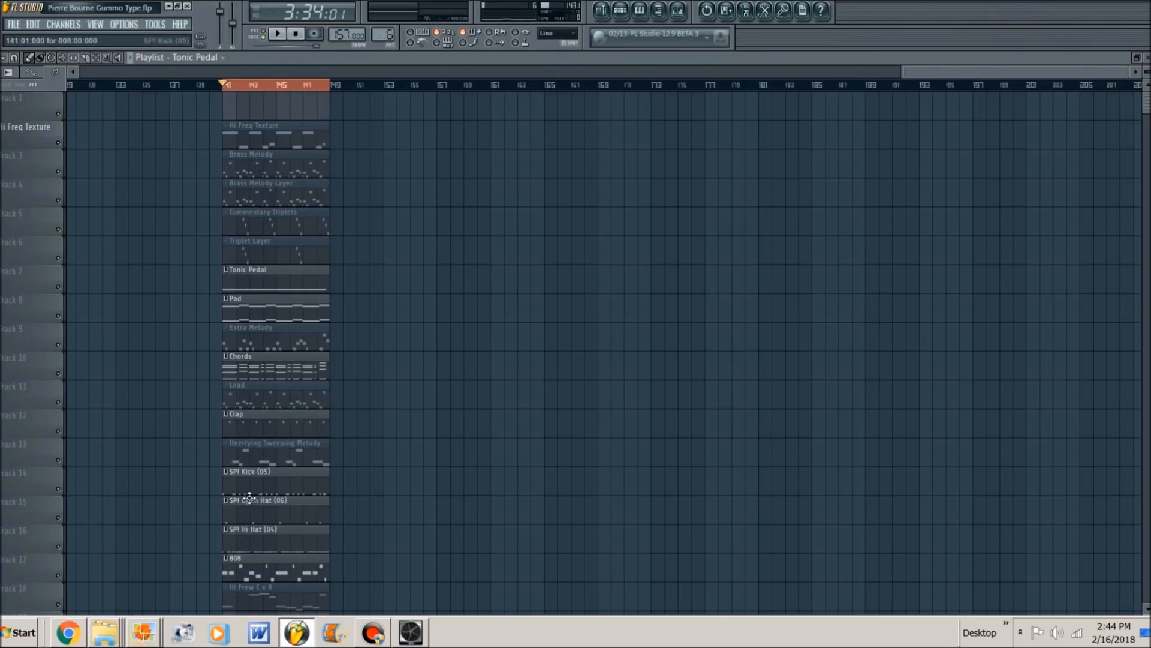
double_click(258, 541)
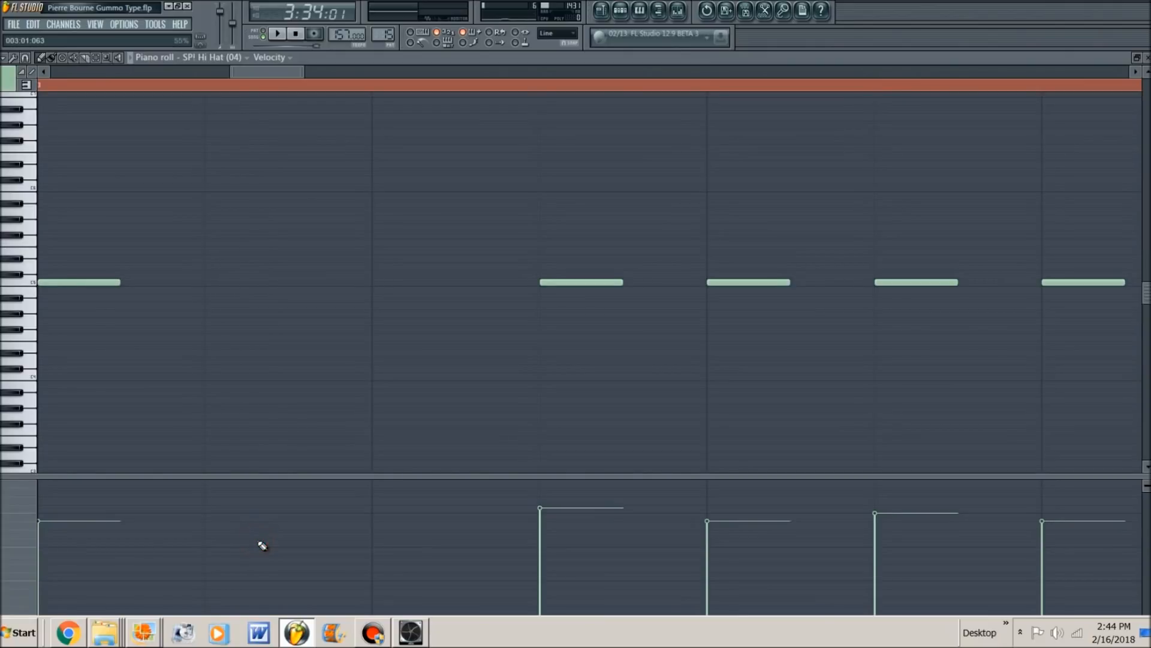
key("space")
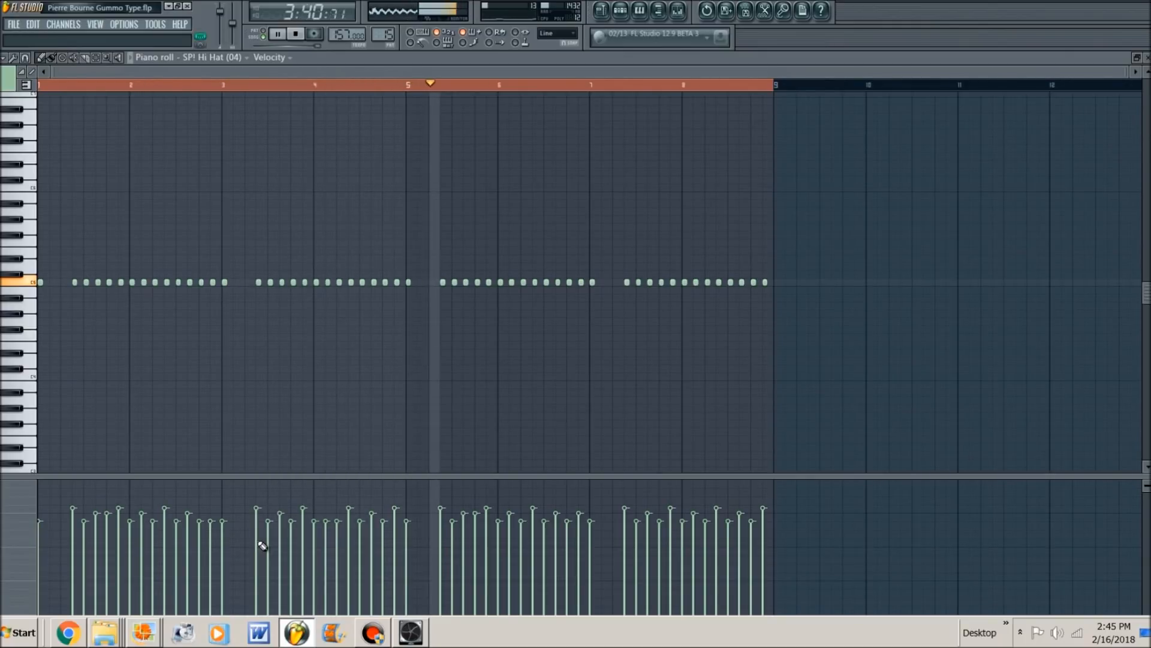
- Return to the playlist and play the loop with the hi-hat, open hat and Tonic Pedal clips active
key("Escape")
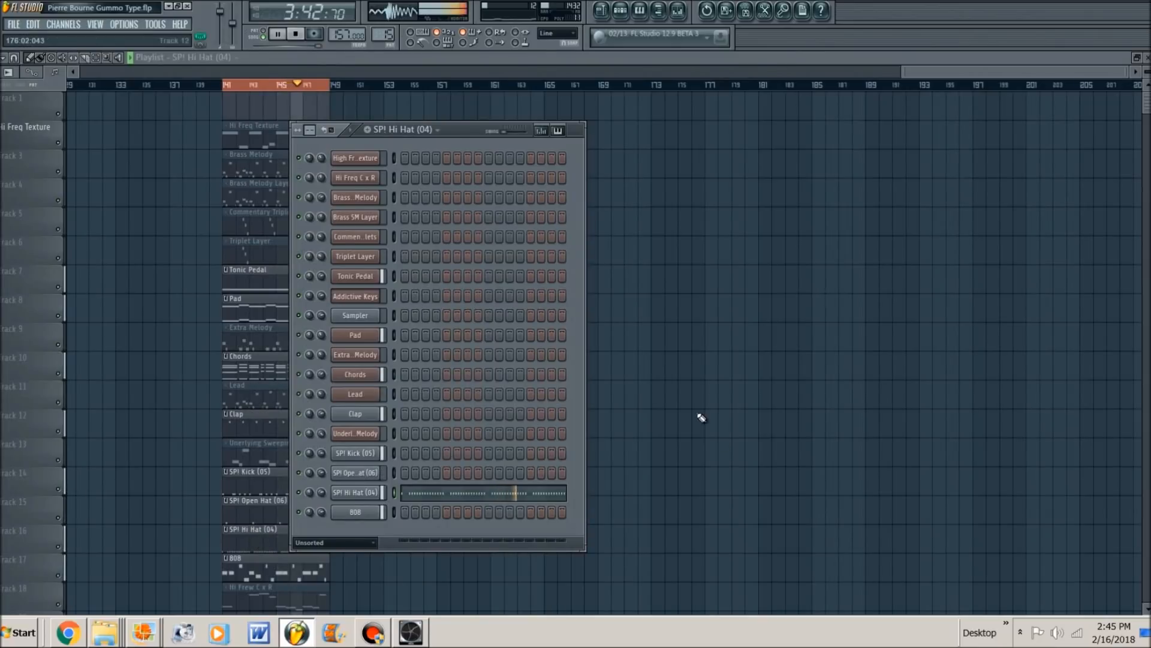
key("Escape")
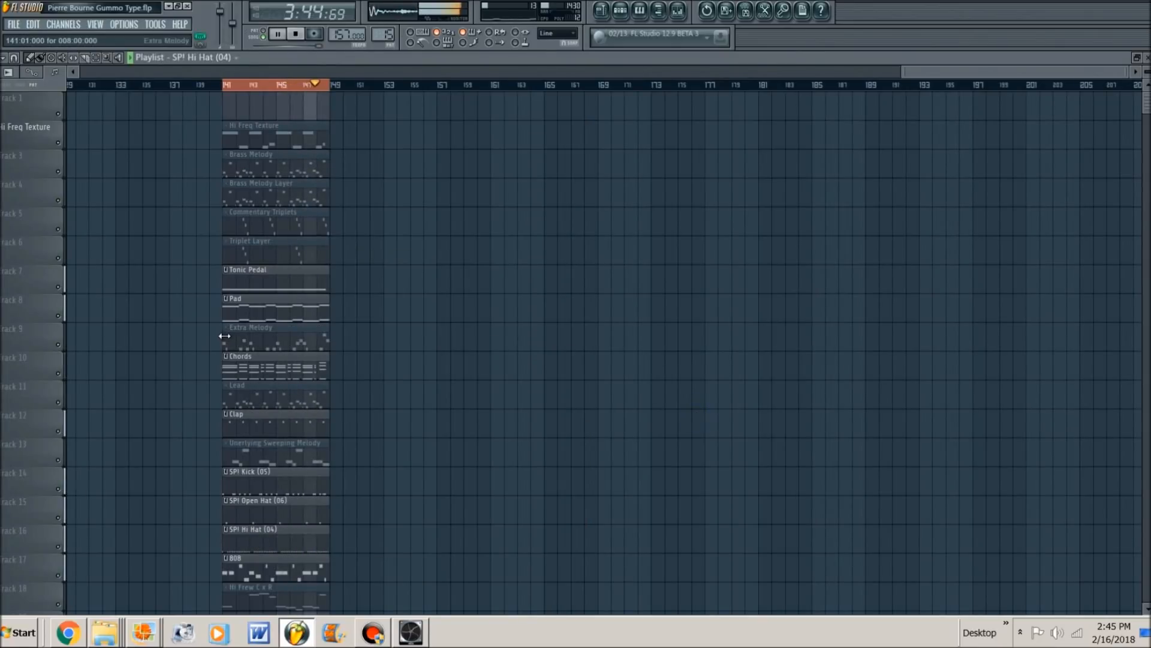
key("space")
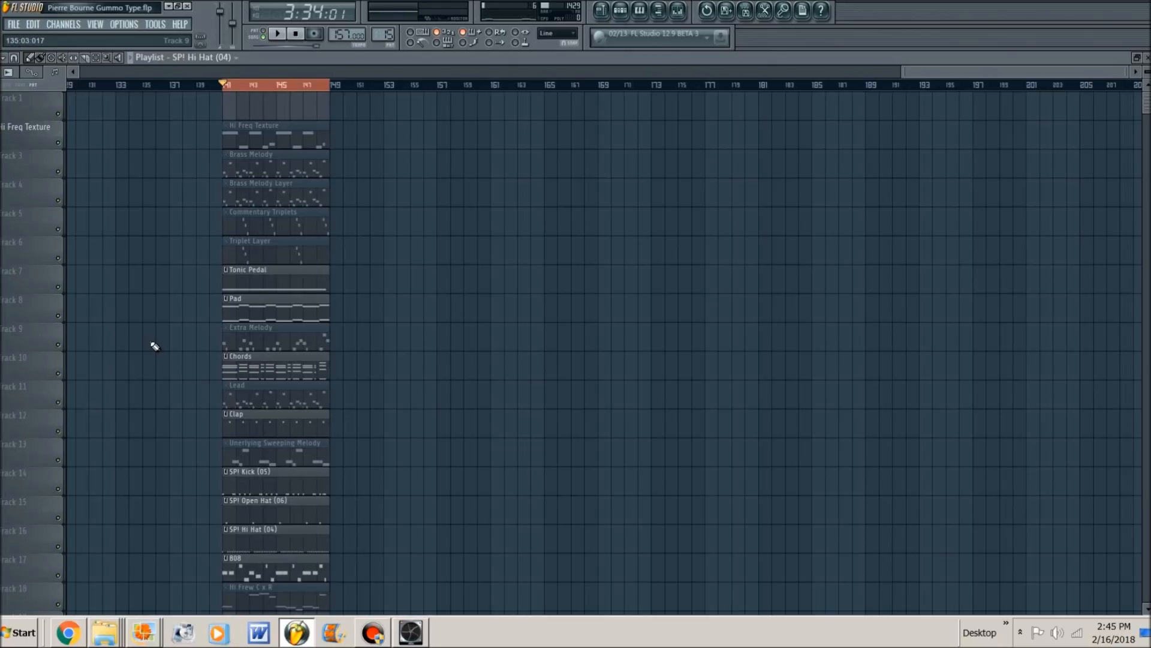
key("space")
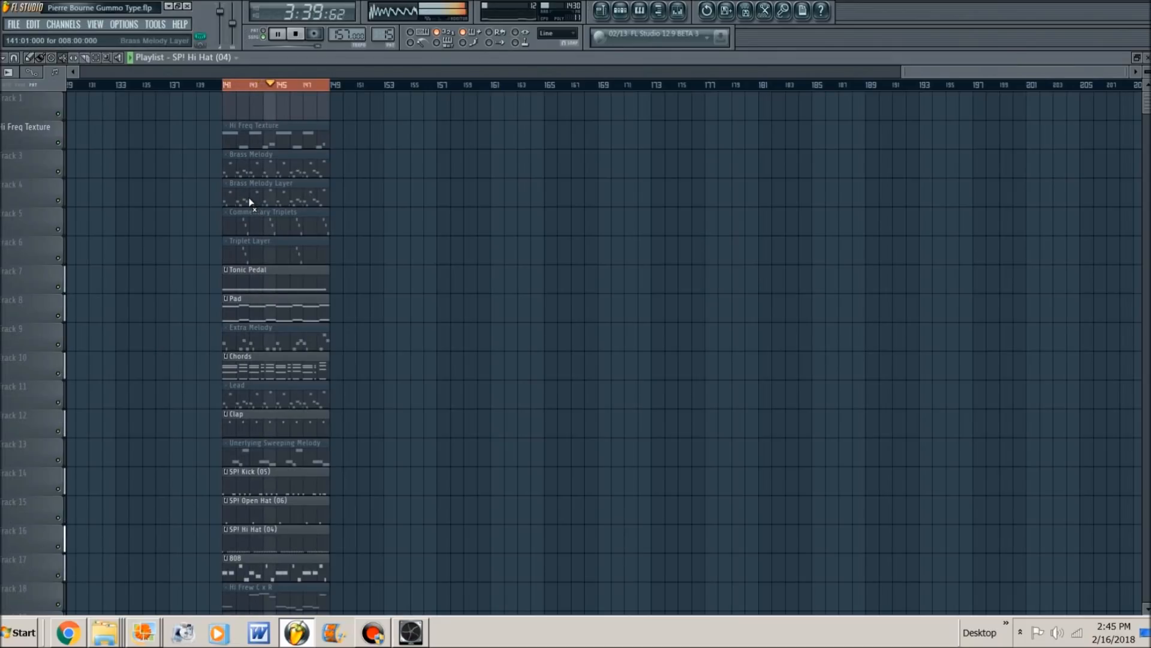
key("space")
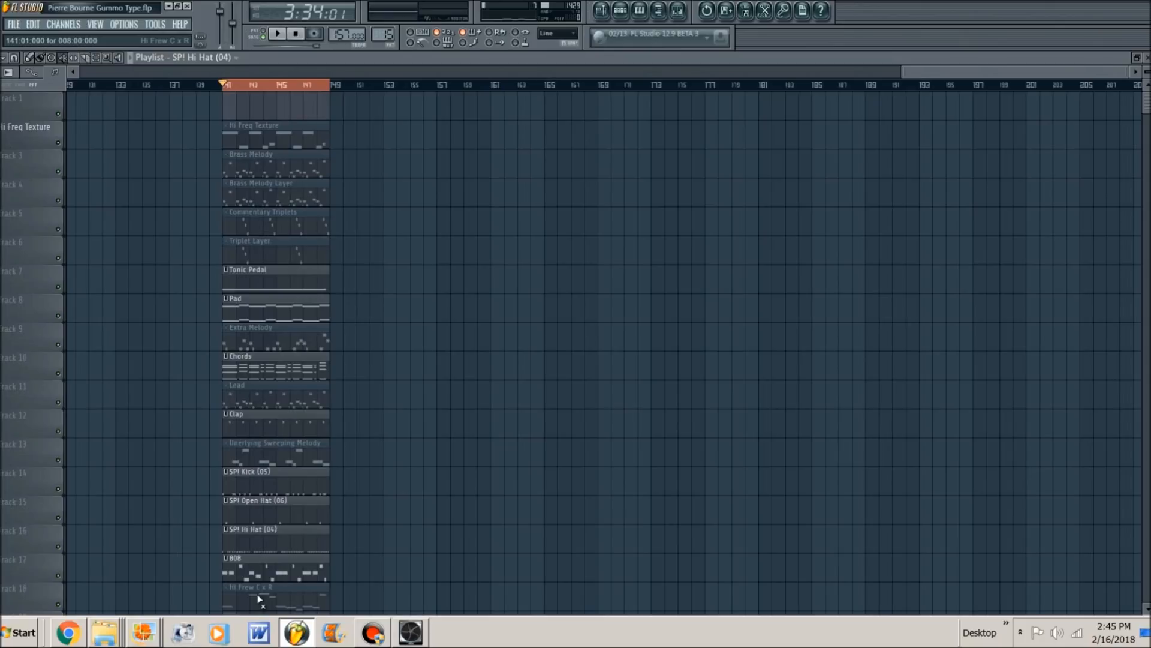
- Unmute the Hi Freq Texture clip on track 2, play it with the other layers, and open its notes in the piano roll
left_click(246, 139)
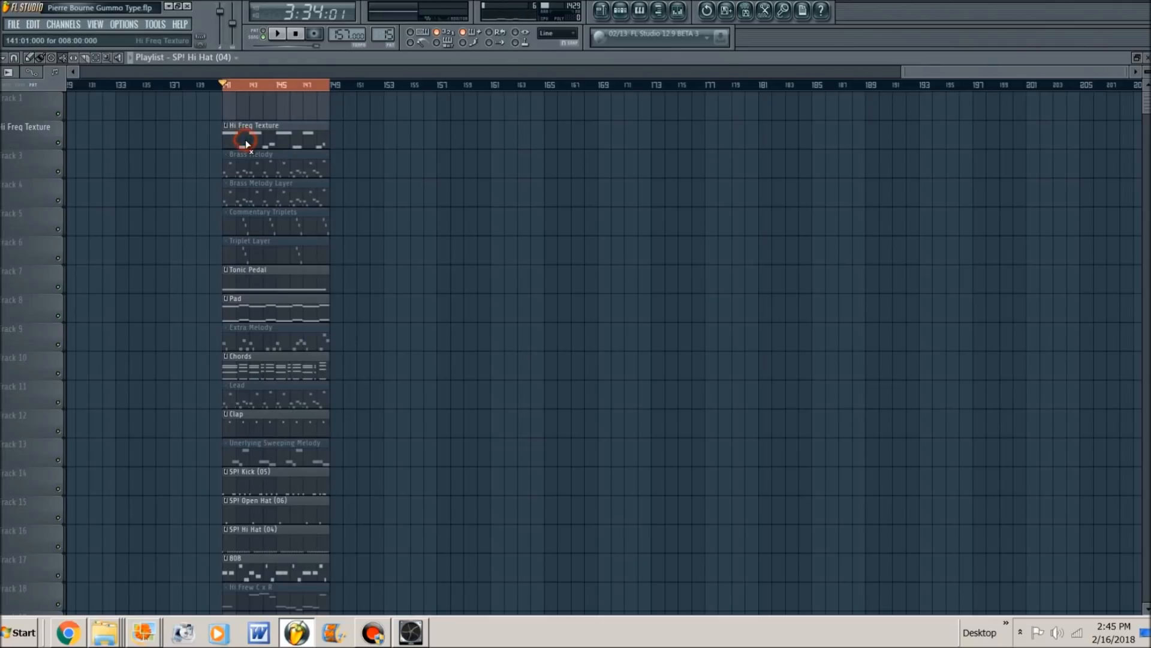
key("space")
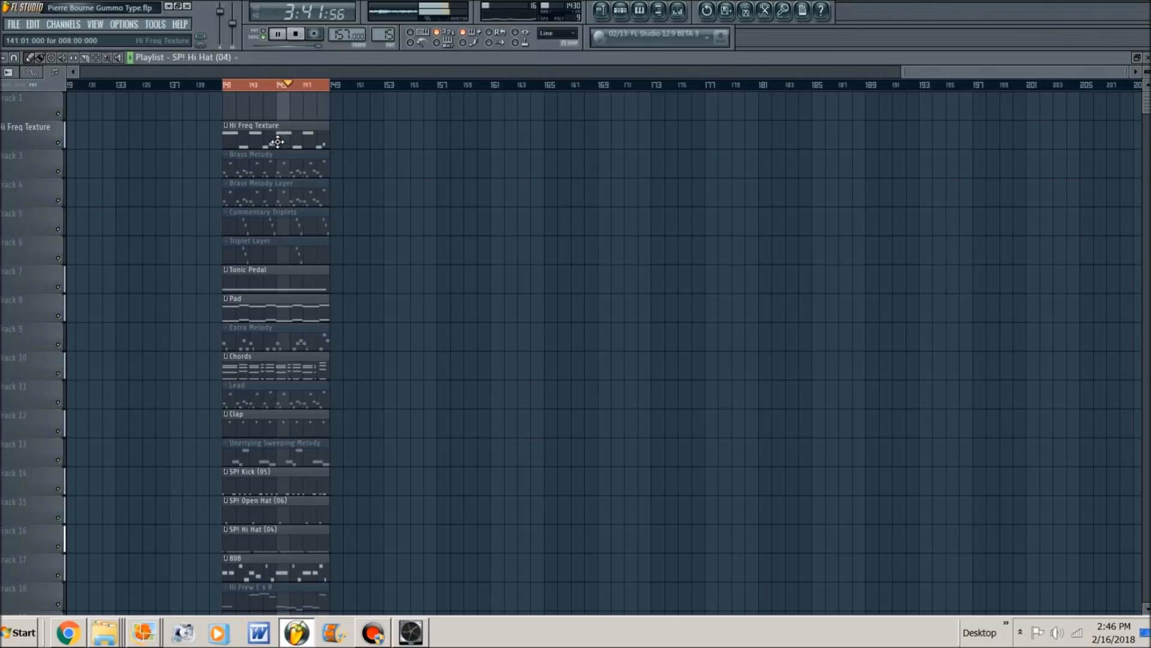
double_click(275, 142)
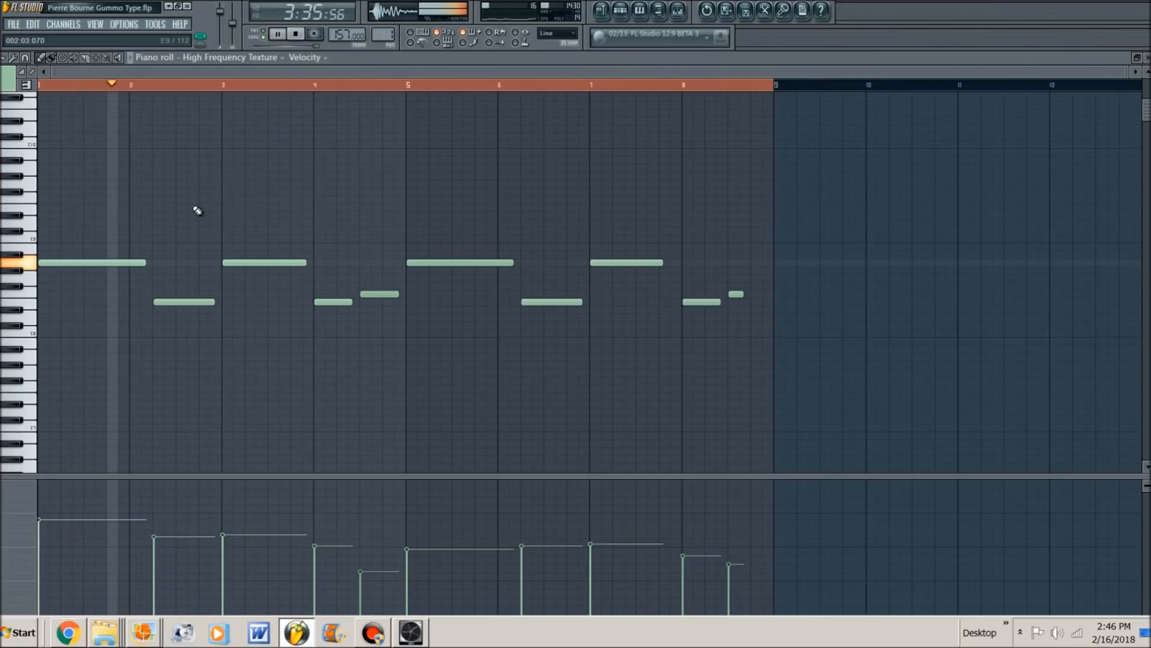
key("space")
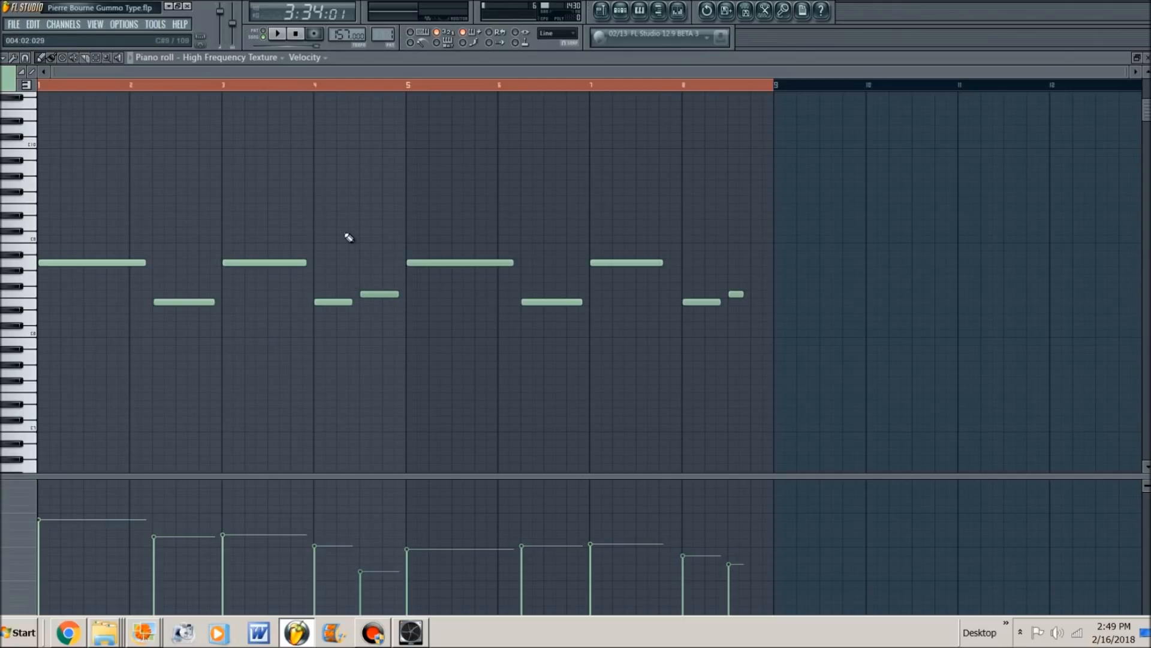
- Return to the playlist and play the loop with the Hi Freq Texture clip active
key("Escape")
key("space")
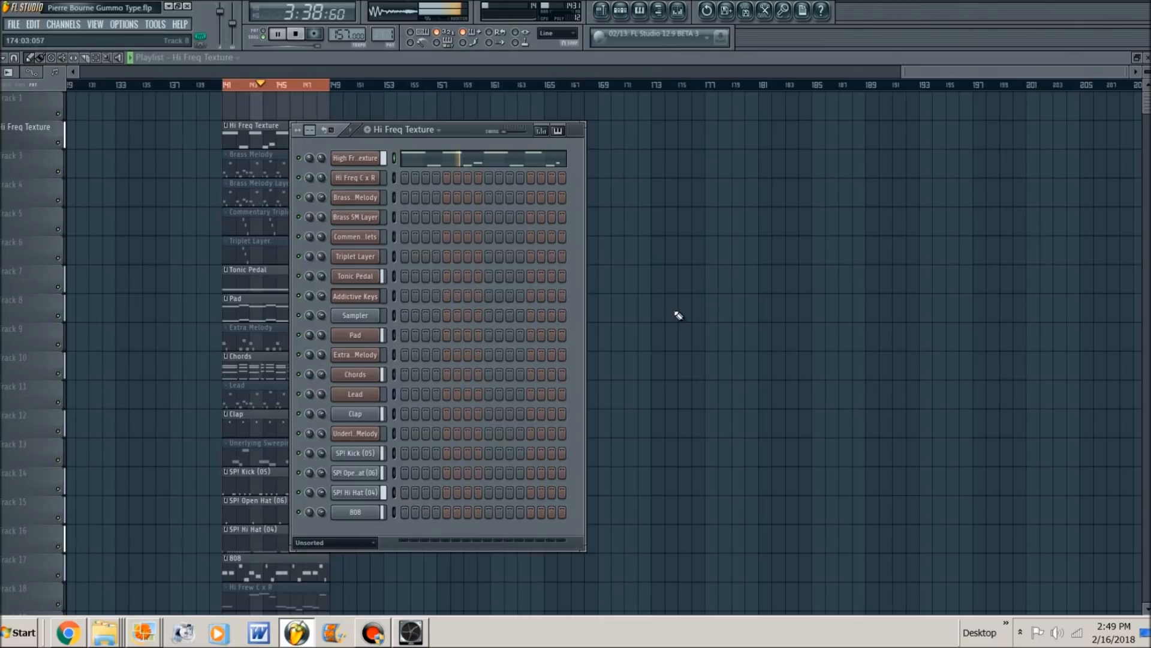
key("F6")
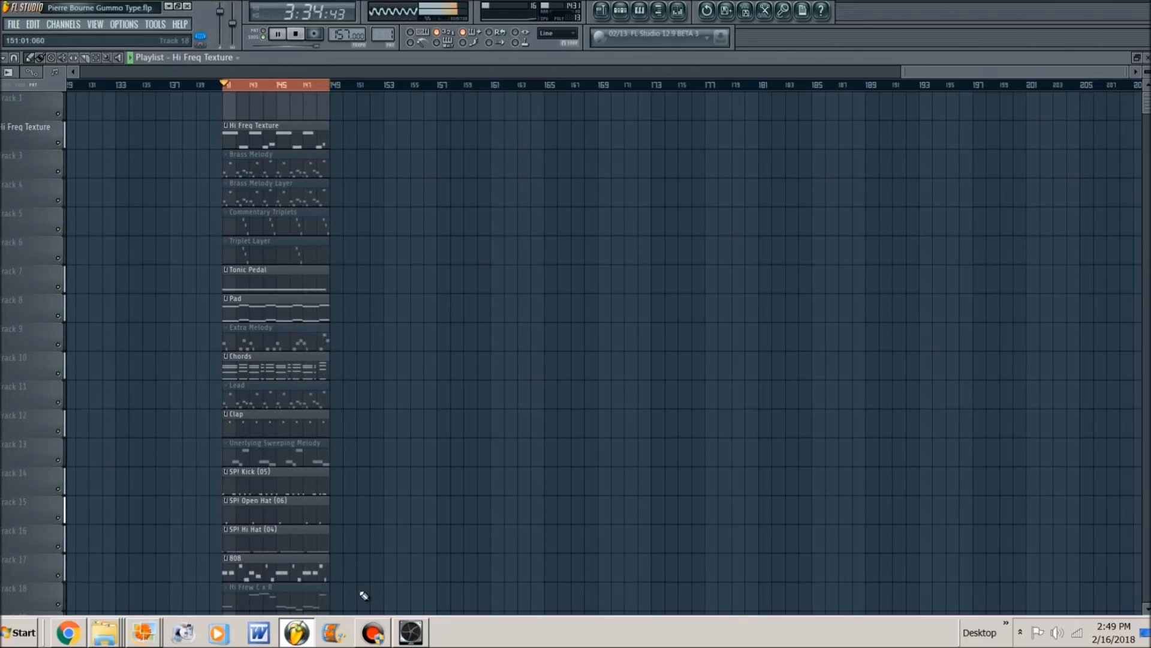
key("space")
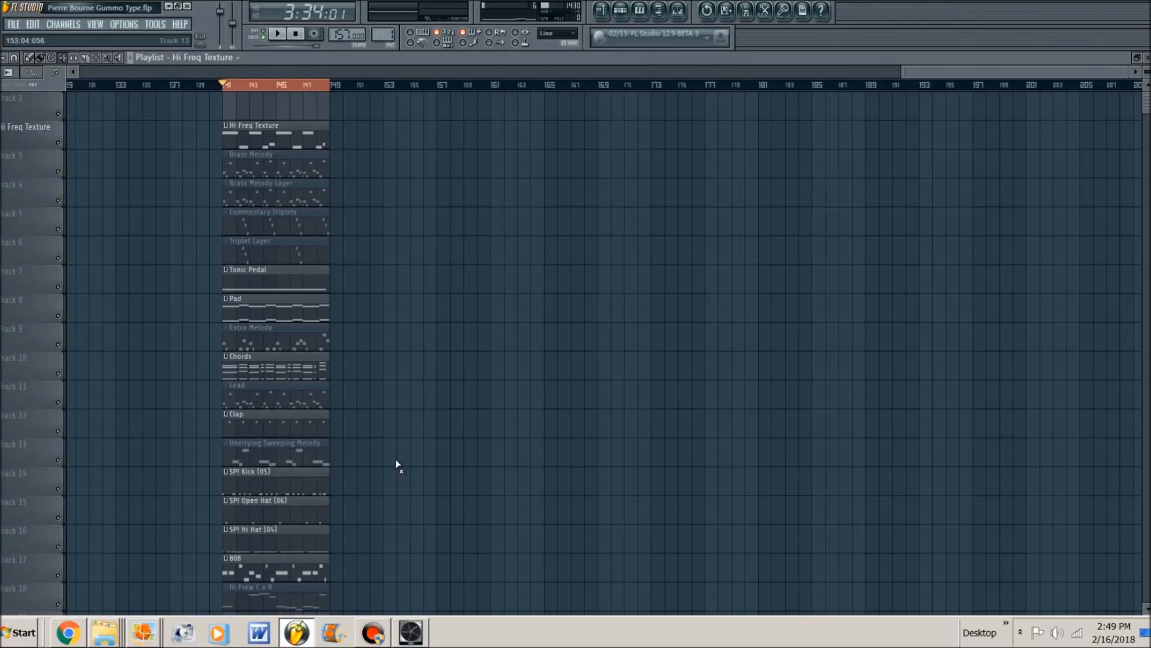
- Mute the Hi Freq Texture clip, unmute the Hi Frew C x R clip on track 18, and play the loop
left_click(294, 144)
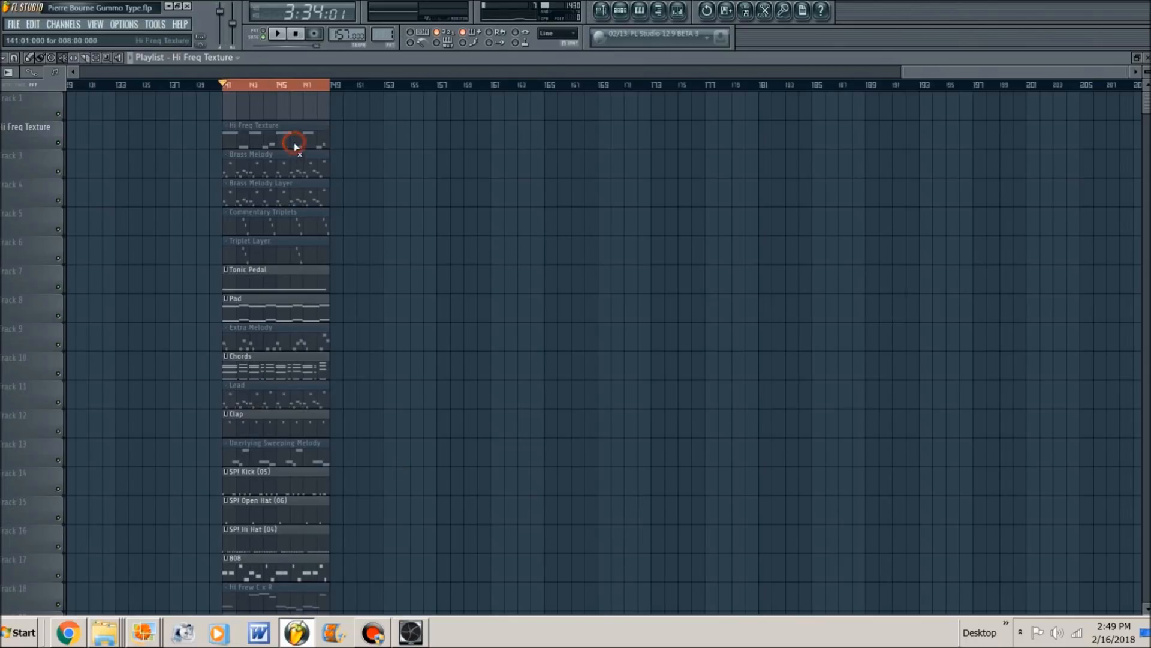
left_click(281, 592)
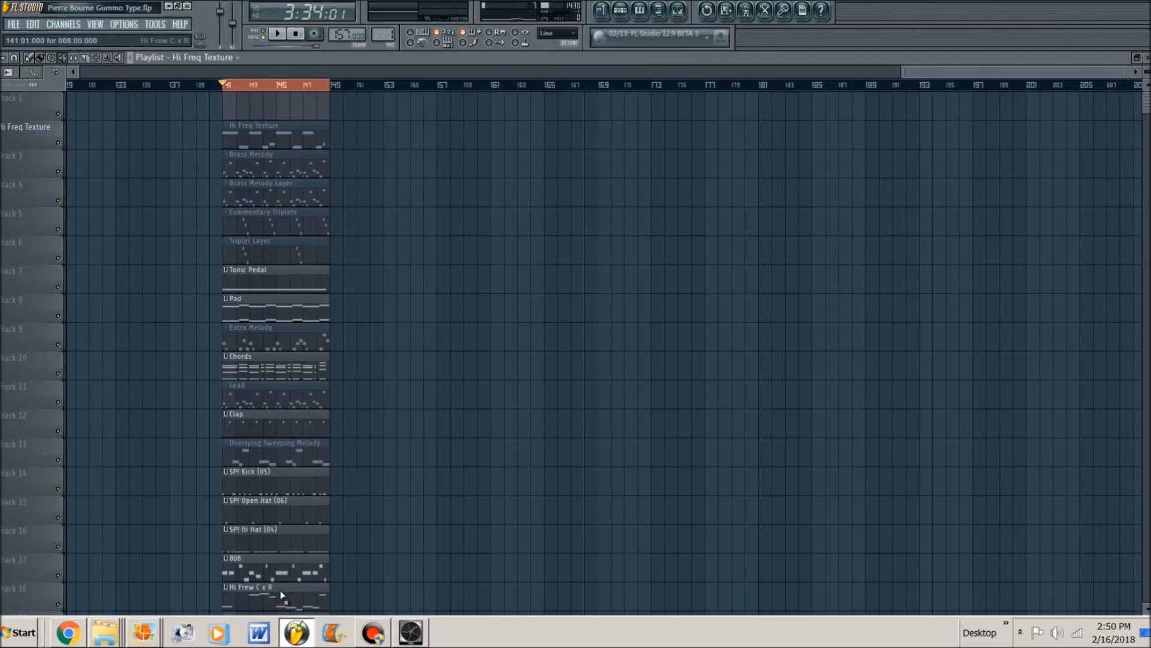
key("space")
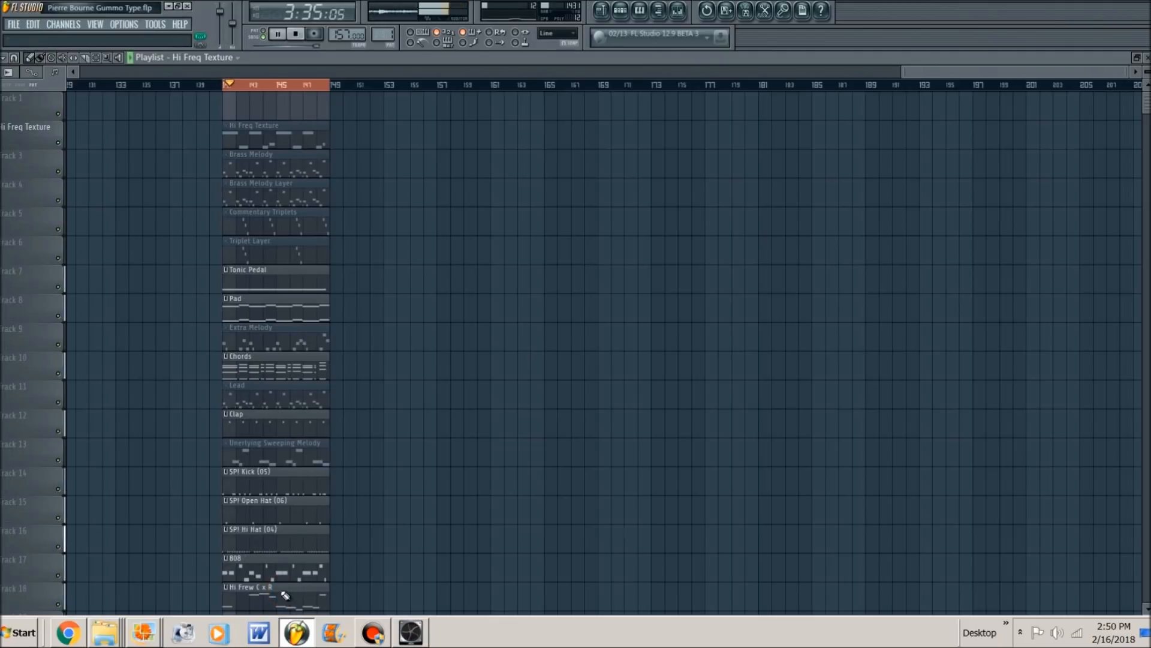
- Open the Hi Frew C x R clip's notes in the piano roll, examine them, and play them again
double_click(271, 594)
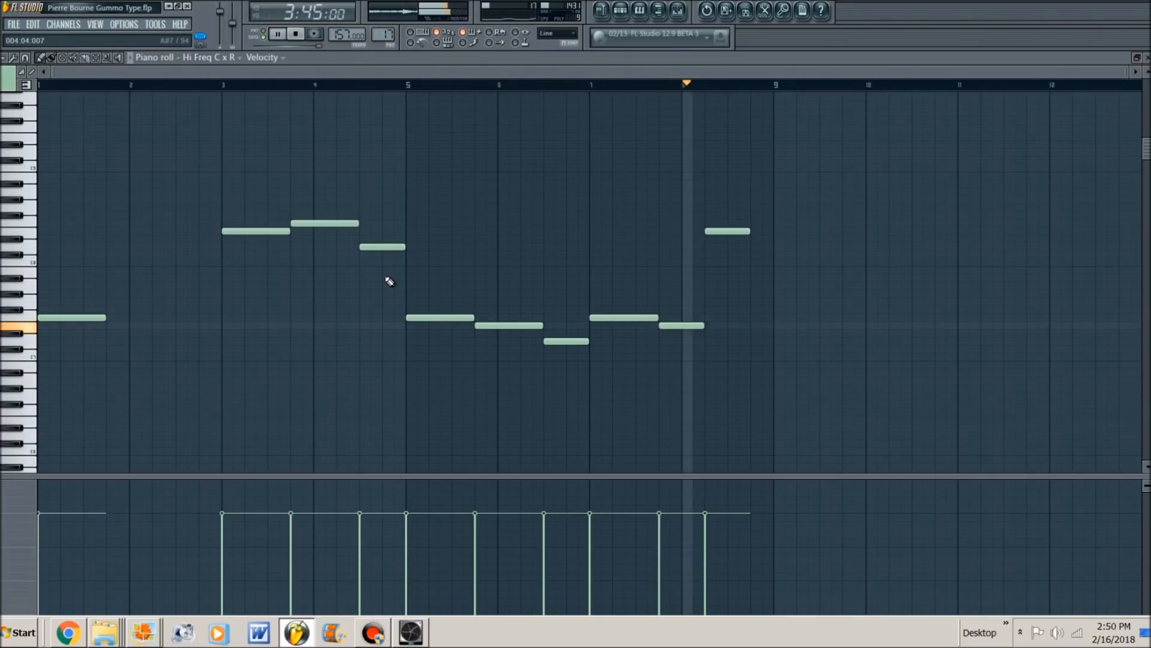
key("space")
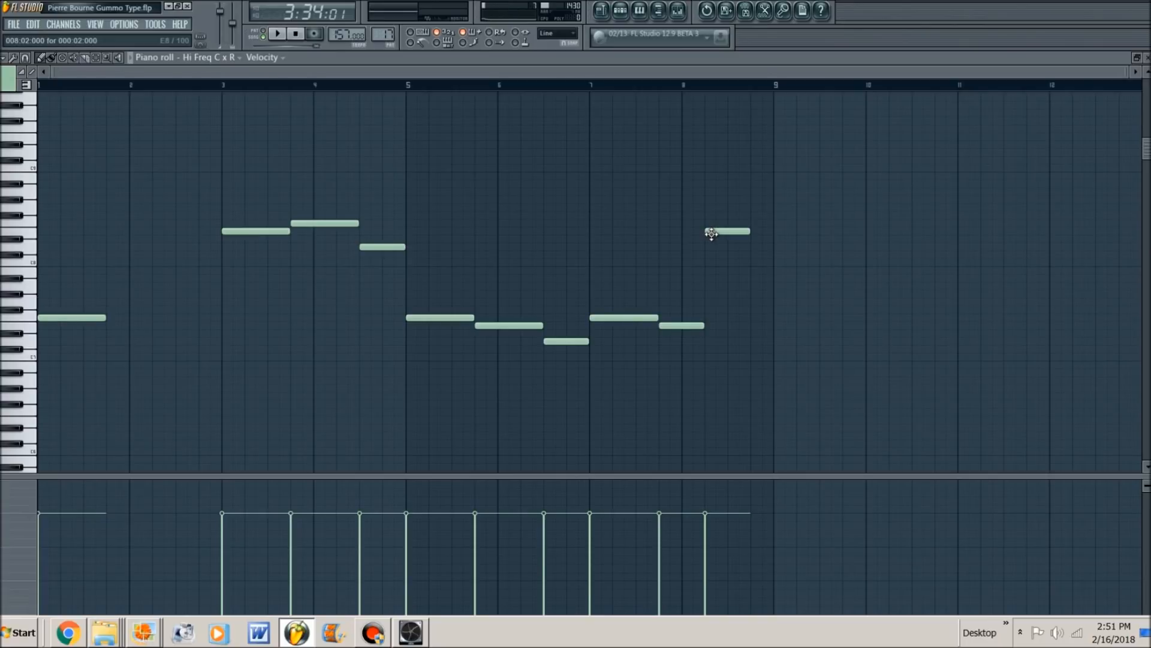
key("space")
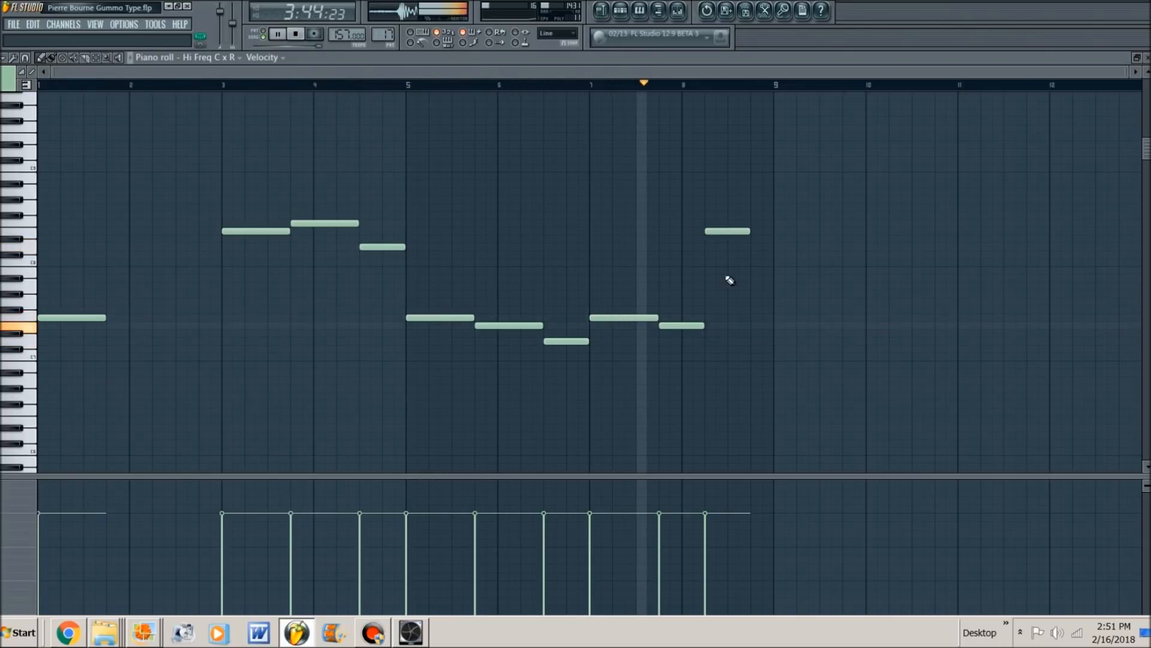
- Return to the playlist and unmute the Commentary Triplets and Triplet Layer clips on tracks 5 and 6
key("Escape")
key("space")
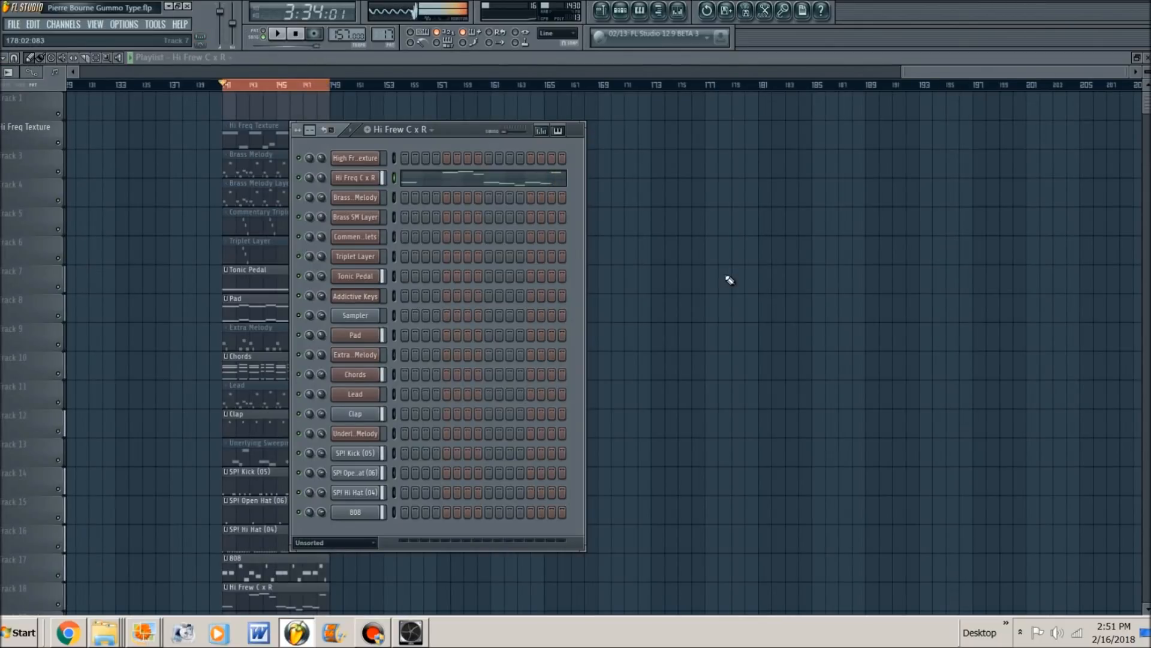
key("F6")
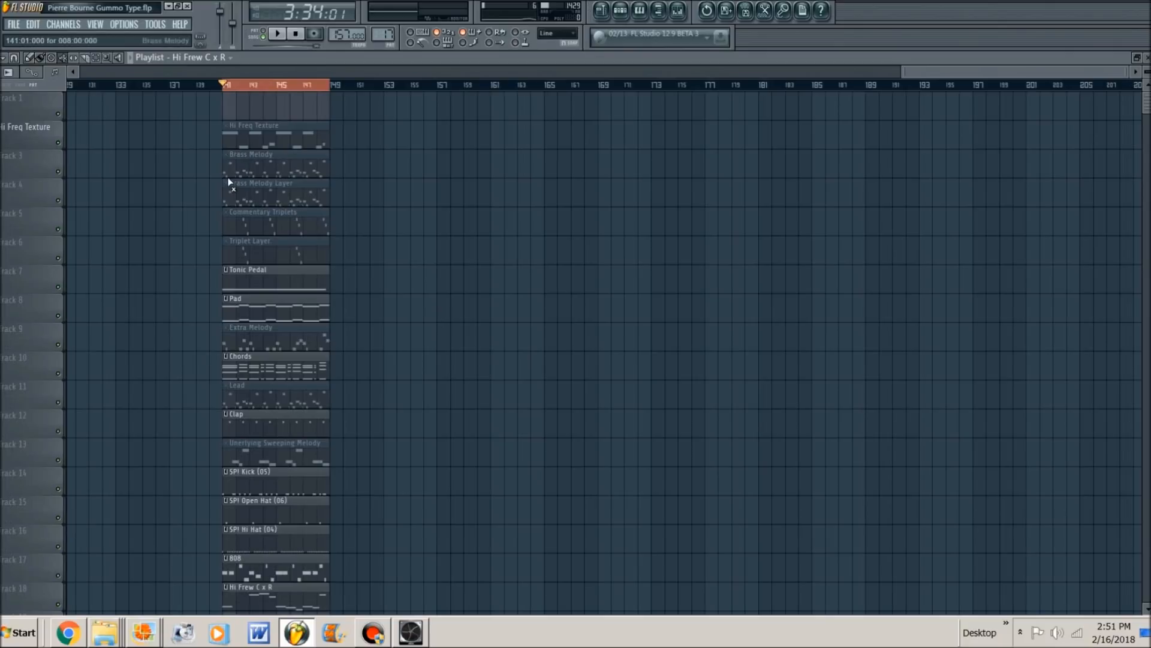
left_click(257, 226)
left_click(252, 255)
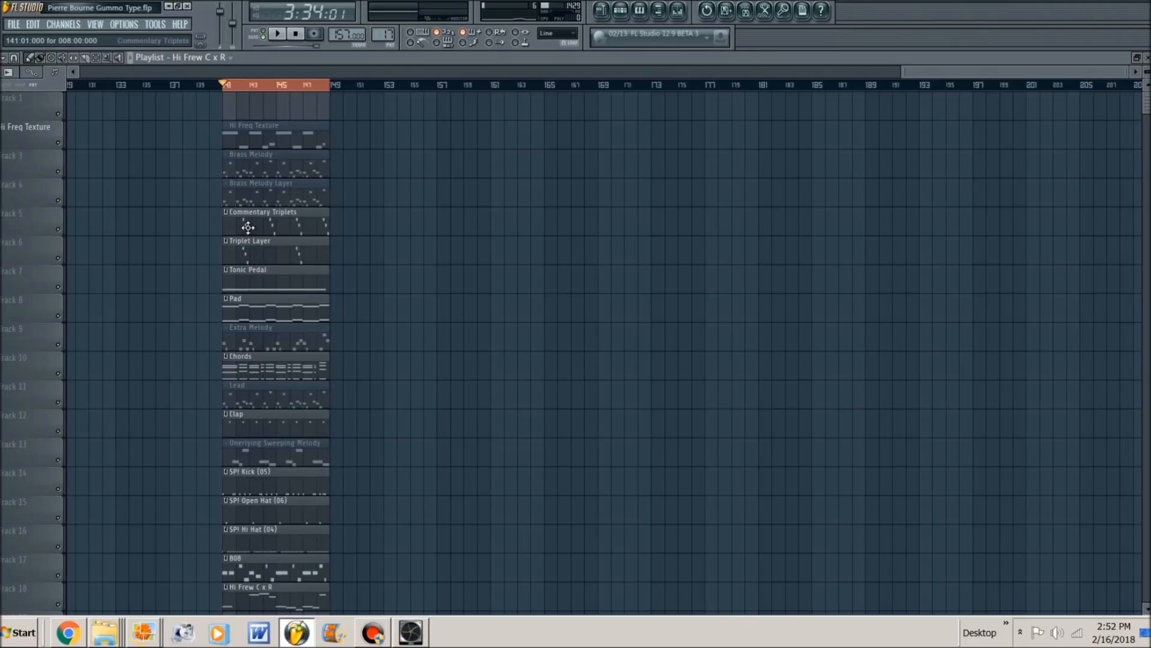
- Open the Commentary Triplets clip's notes in the piano roll and set the snap to 1/3 beat
double_click(249, 229)
scroll(249, 229, "down", 5)
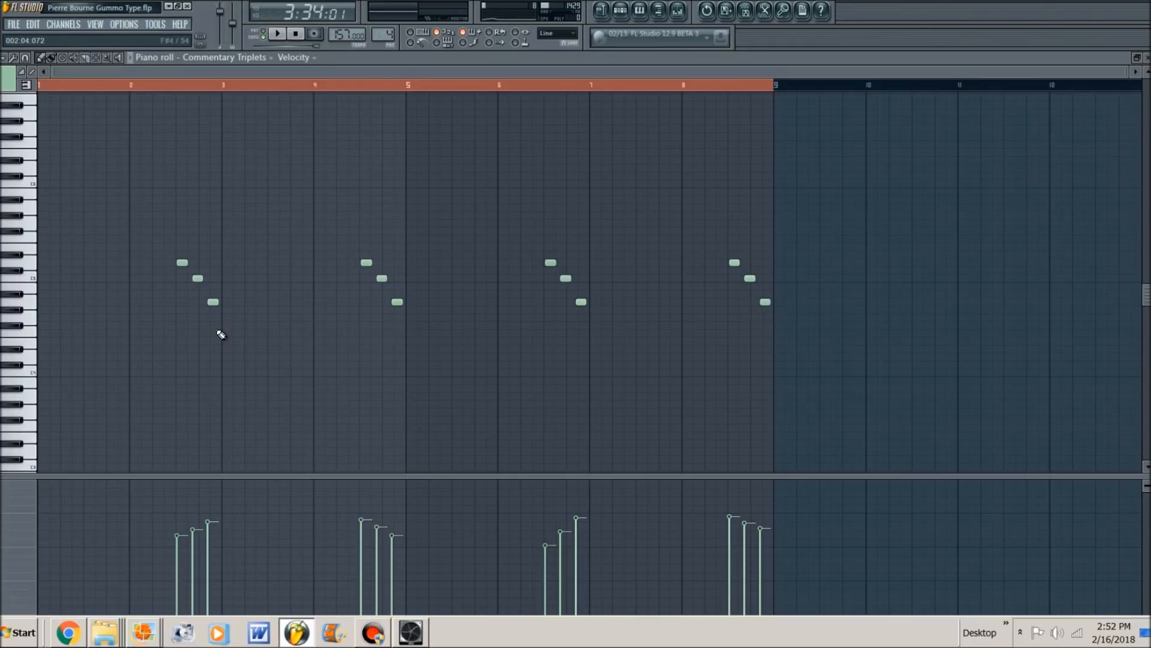
left_click(26, 55)
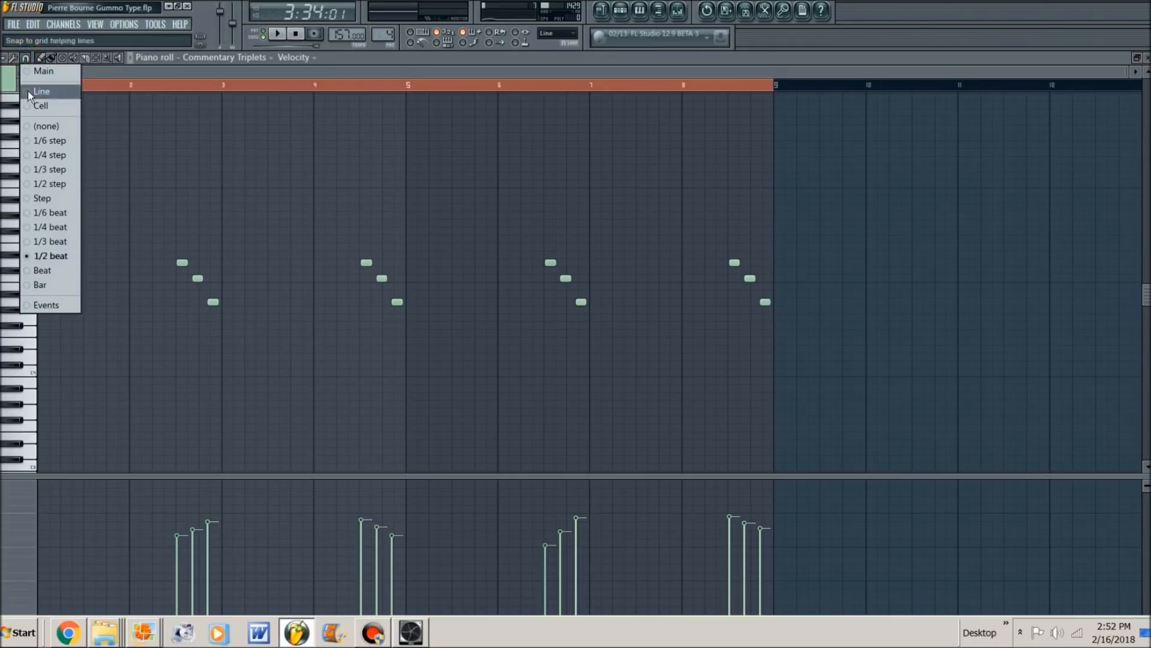
left_click(48, 242)
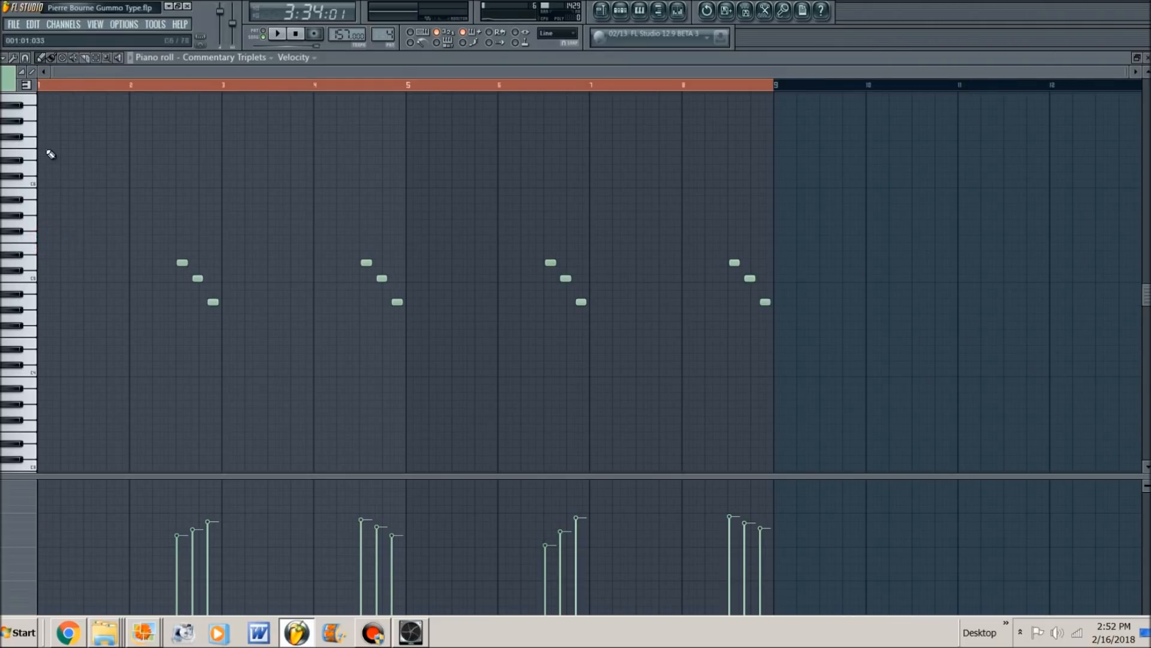
scroll(81, 215, "up", 3)
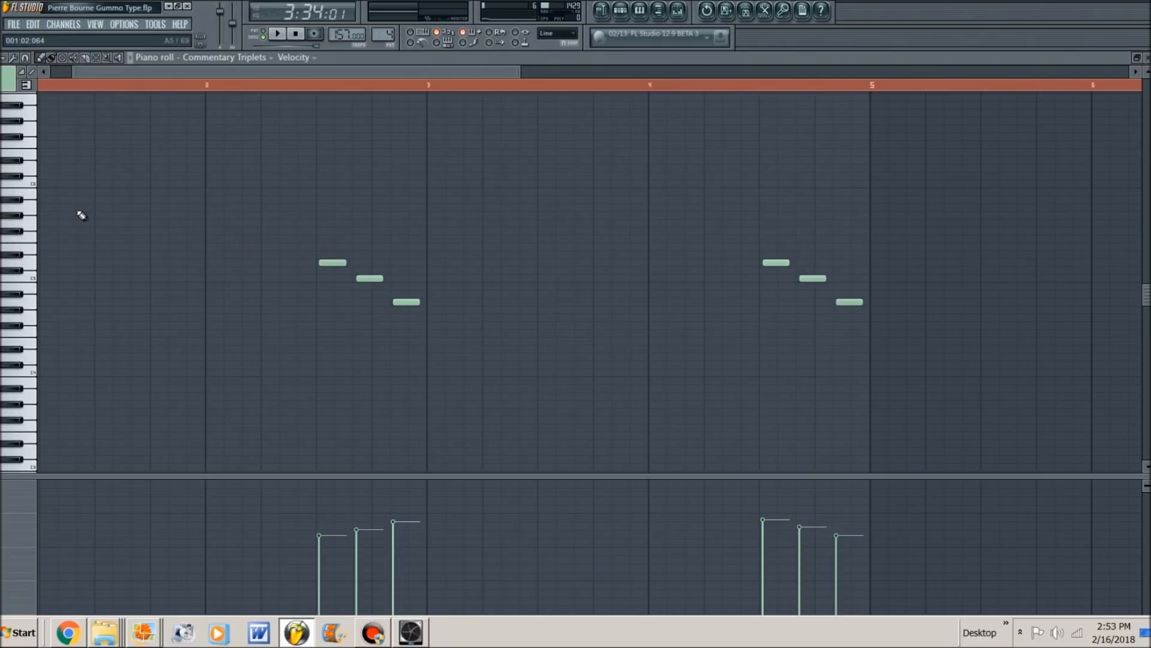
- Play the full eight-bar Commentary Triplets pattern in the piano roll
scroll(81, 216, "down", 3)
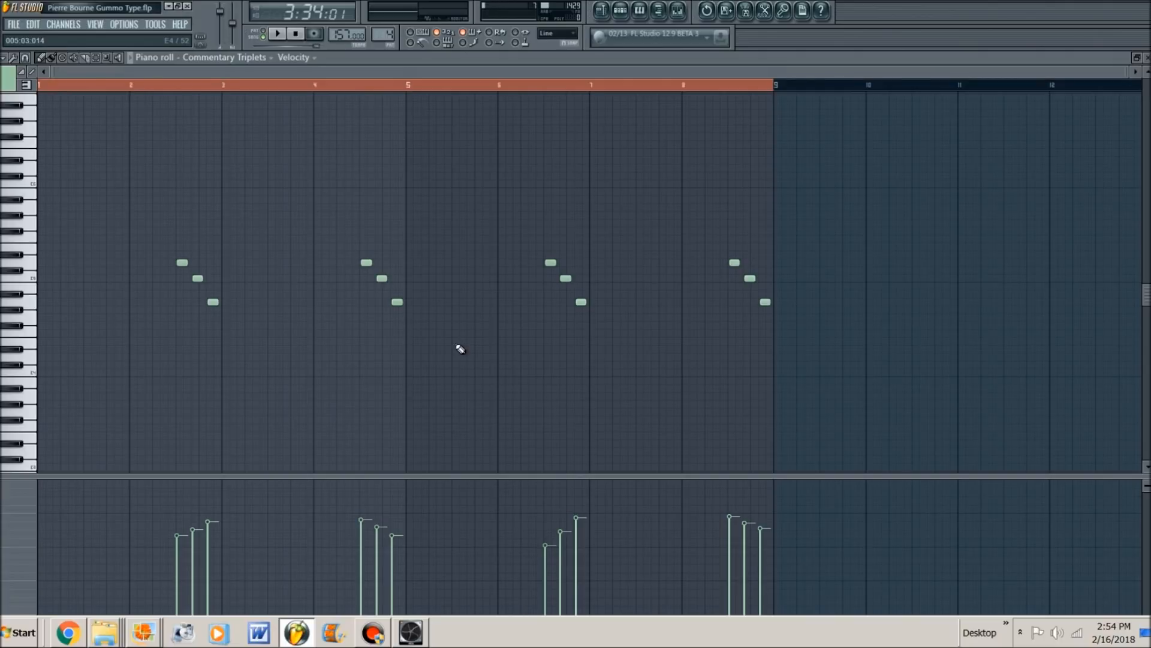
key("space")
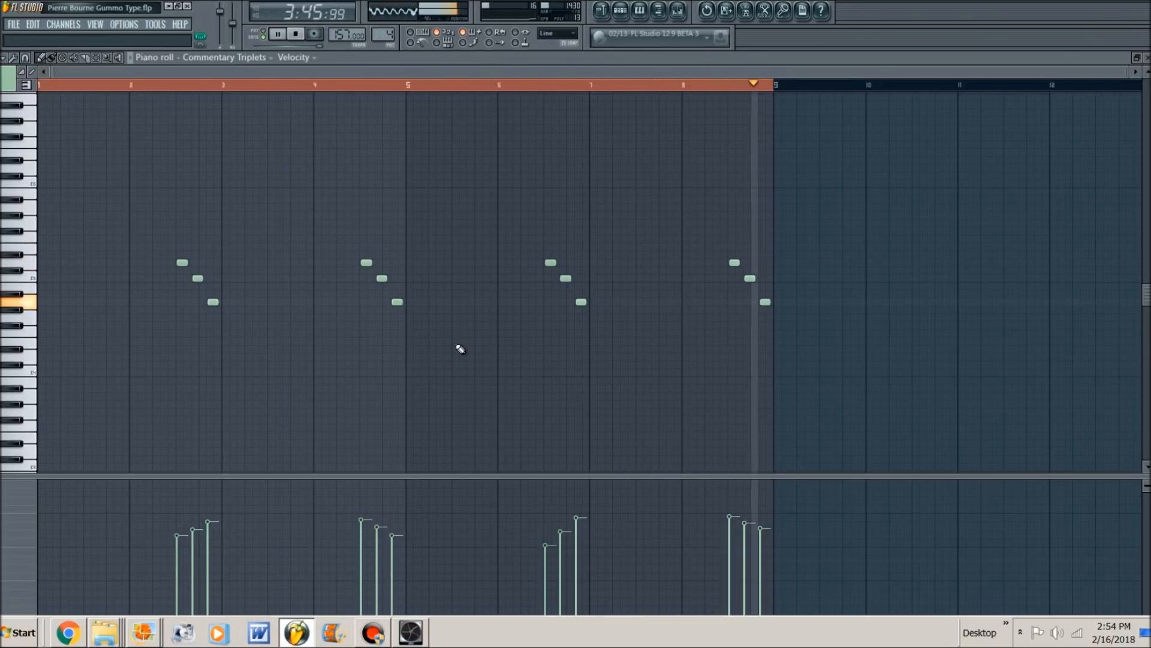
key("space")
- Return to the playlist and unmute the Brass Melody, Brass Melody Layer and Lead clips on tracks 3, 4 and 11
key("F7")
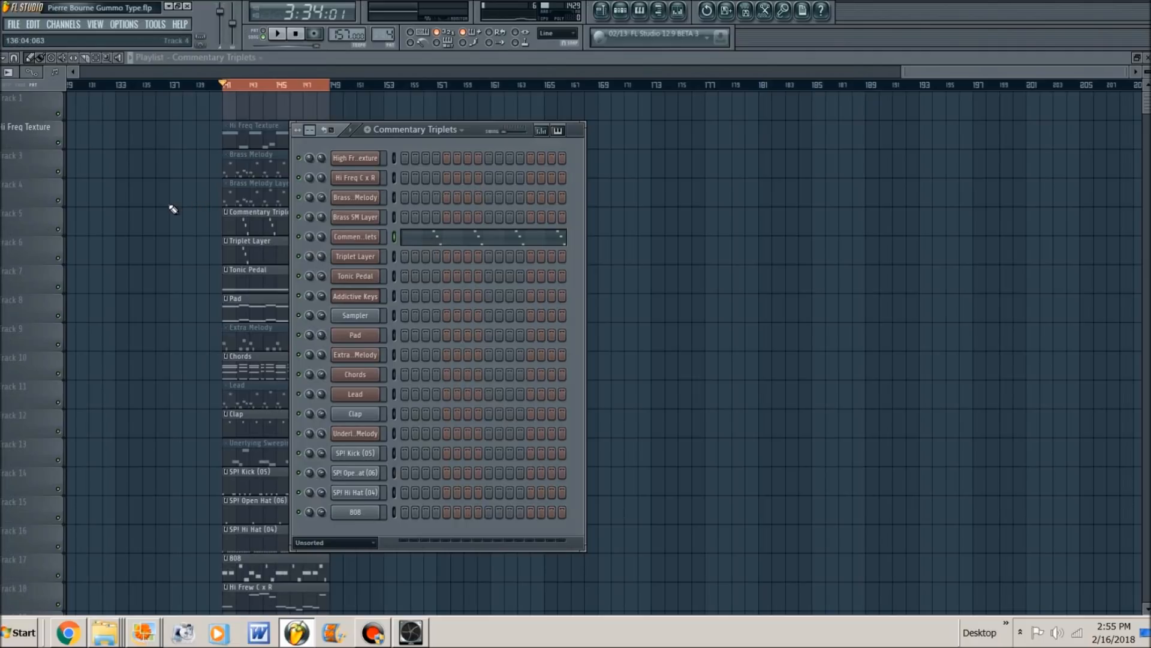
key("F6")
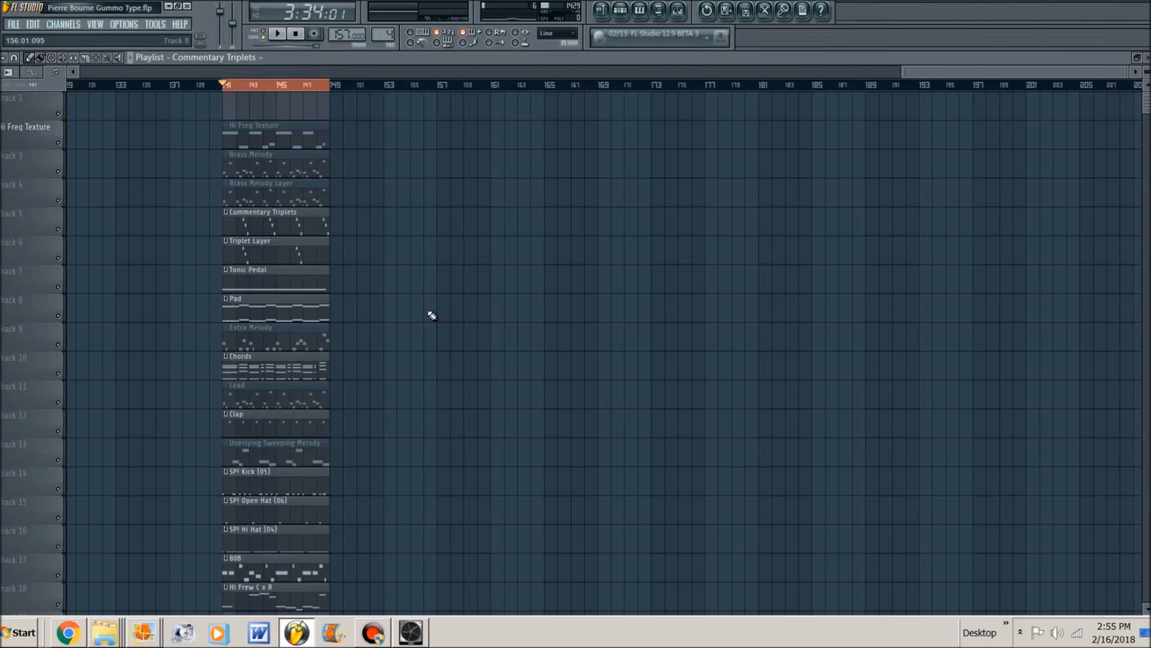
left_click(277, 171)
left_click(297, 173)
left_click(298, 197)
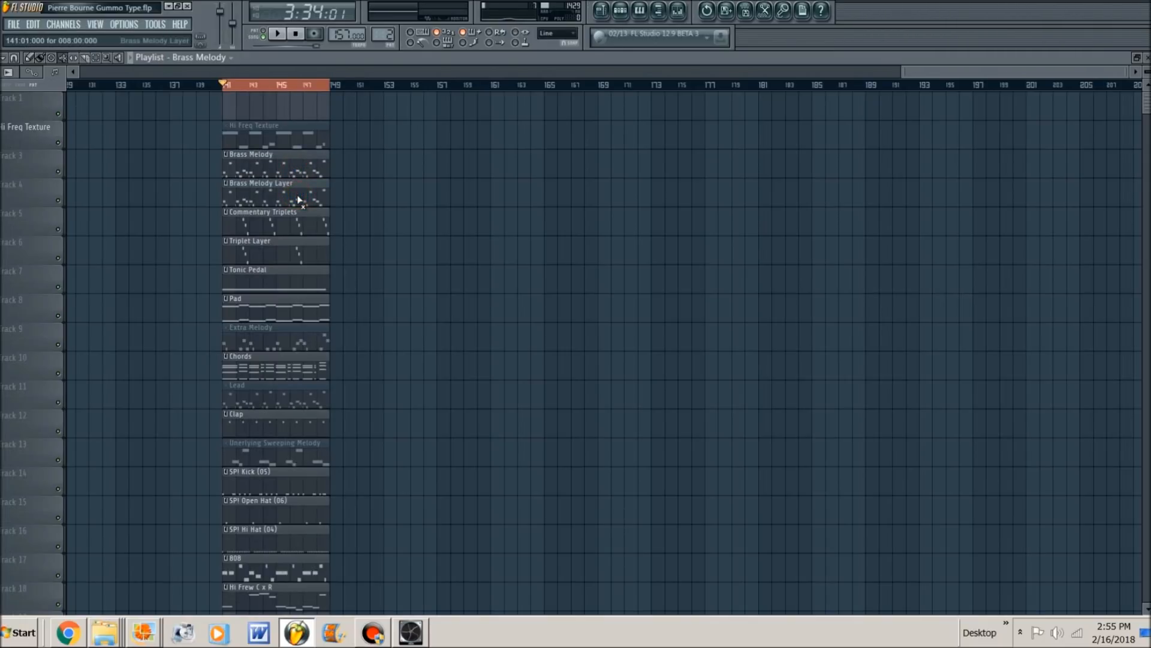
left_click(257, 398)
- Play the loop with the brass and lead layers, and examine the Brass Melody clip's notes in the piano roll
key("space")
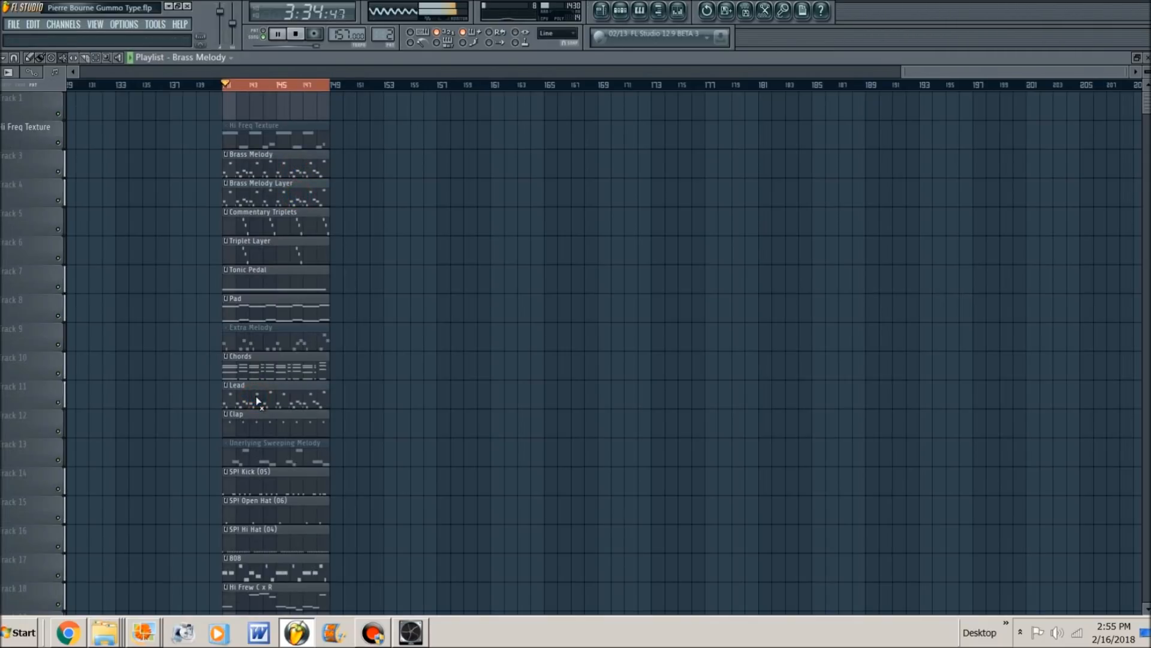
double_click(279, 174)
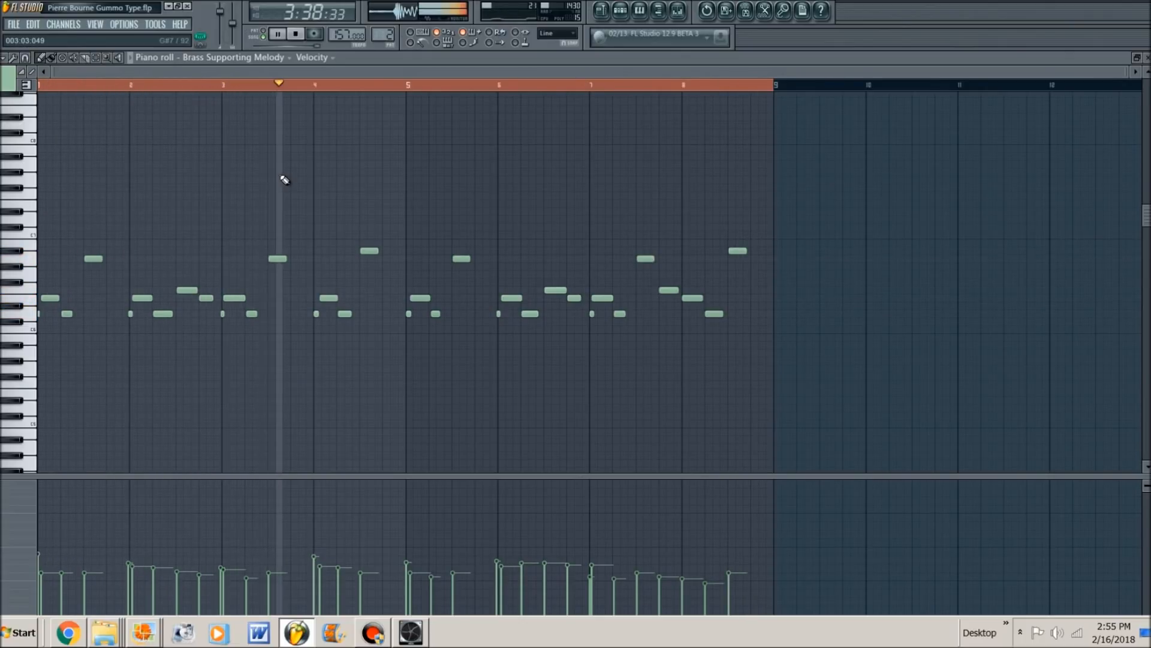
key("space")
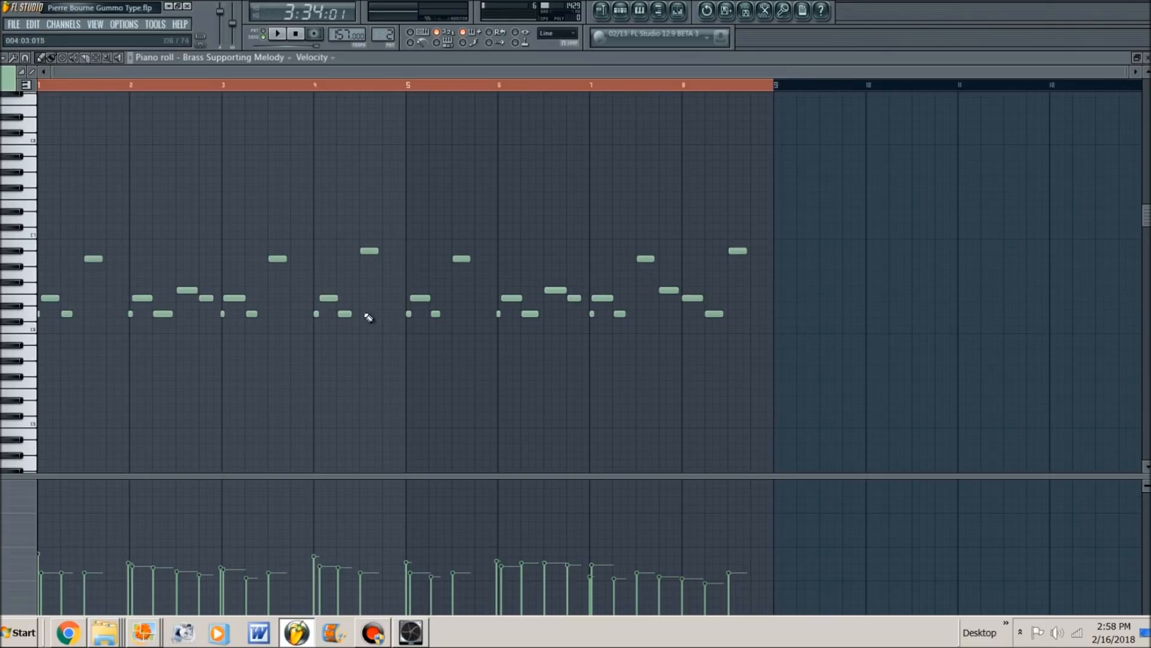
- Return to the playlist, play the loop, and unmute the Hi Freq Texture clip on track 2 during playback
key("F7")
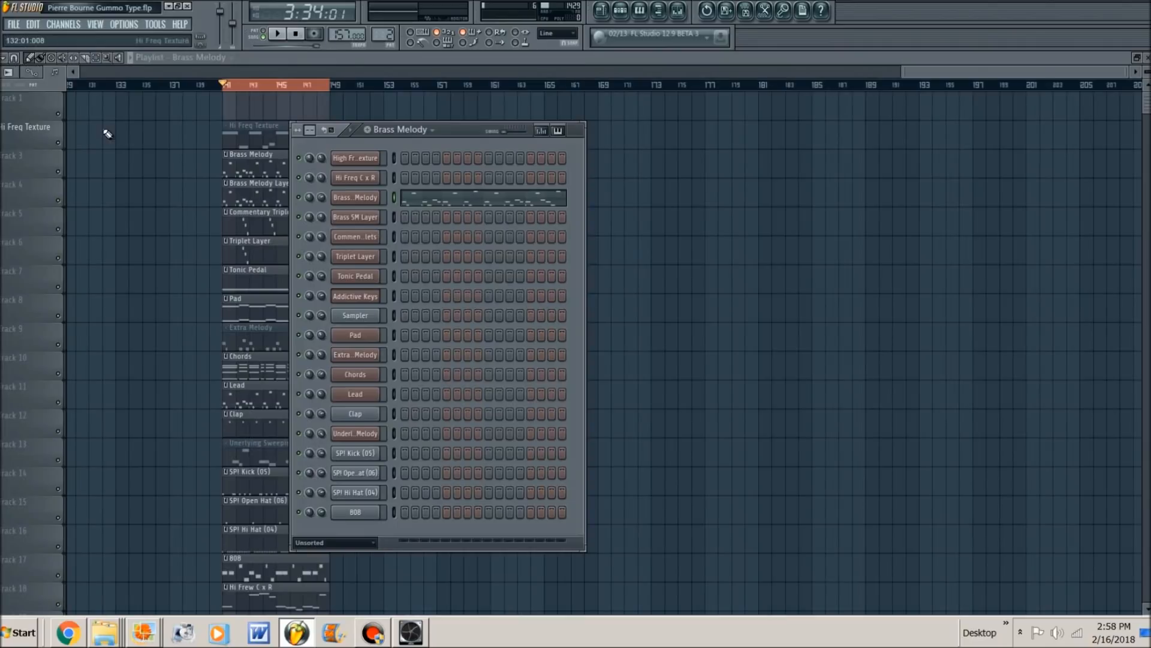
key("space")
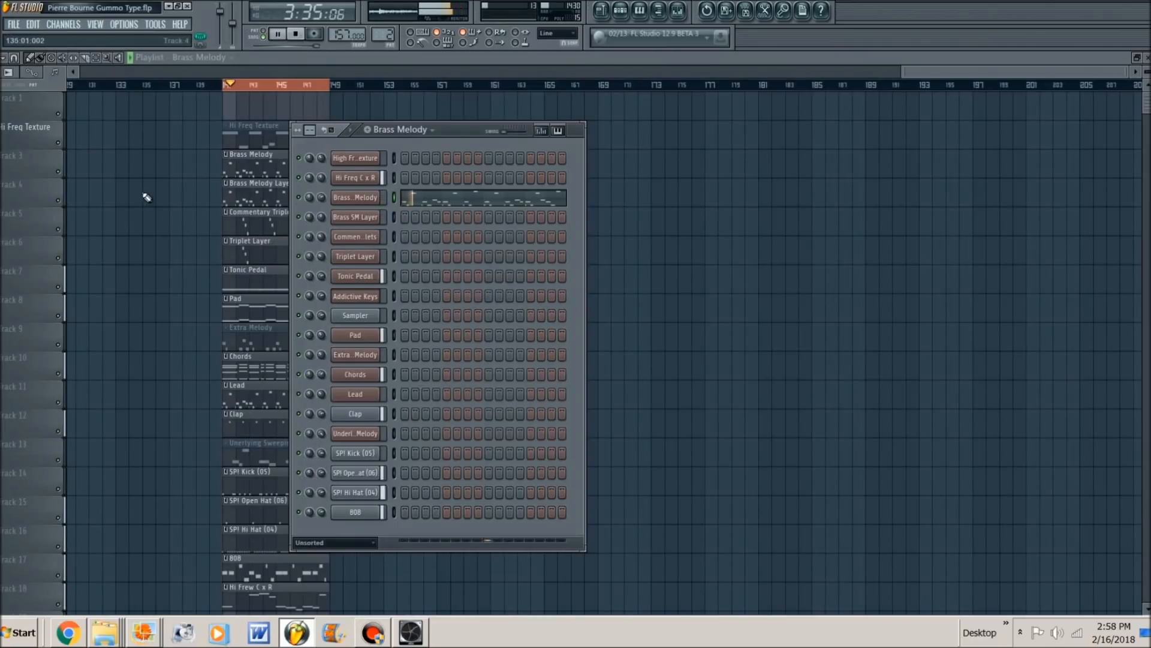
key("F6")
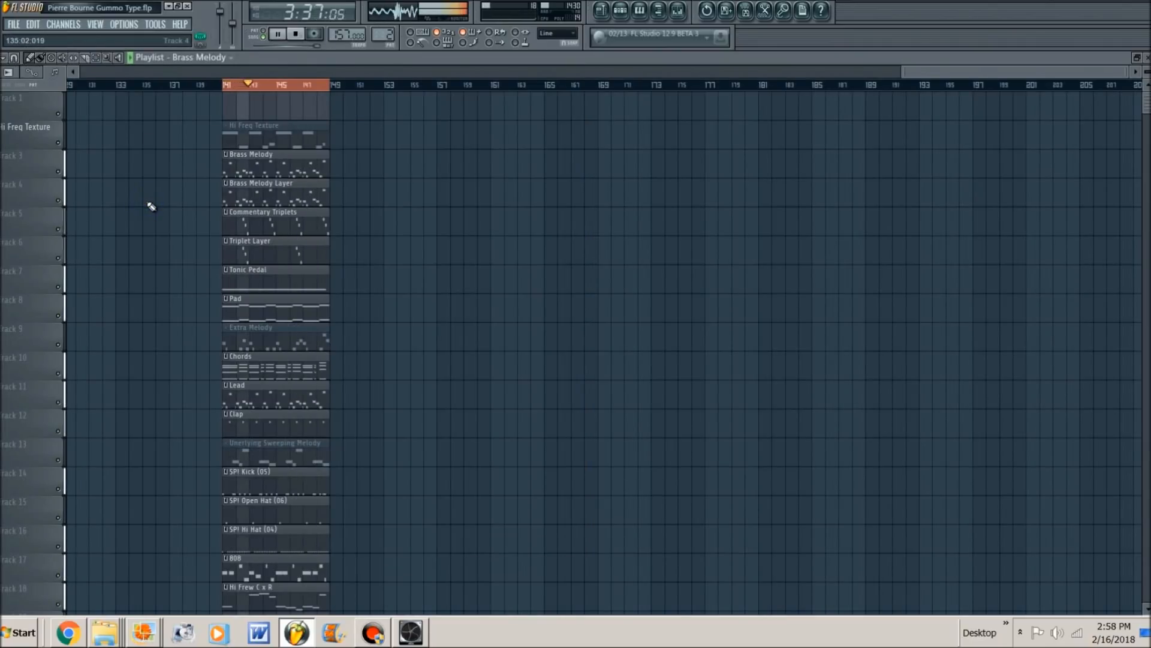
scroll(152, 207, "down", 3)
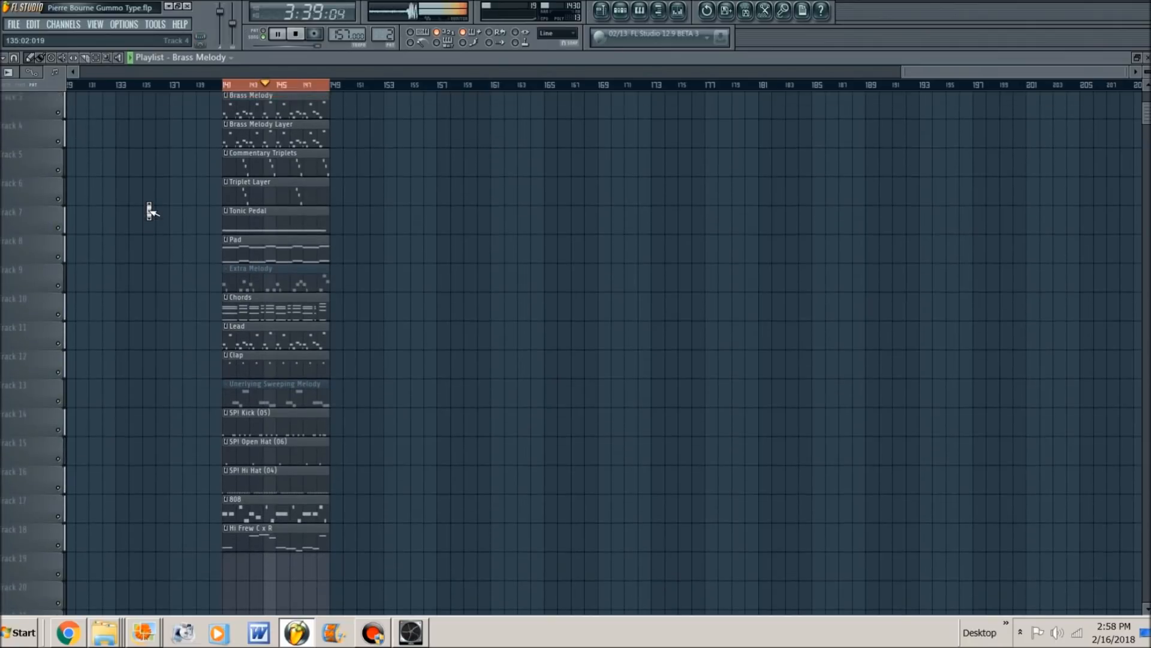
scroll(152, 210, "up", 3)
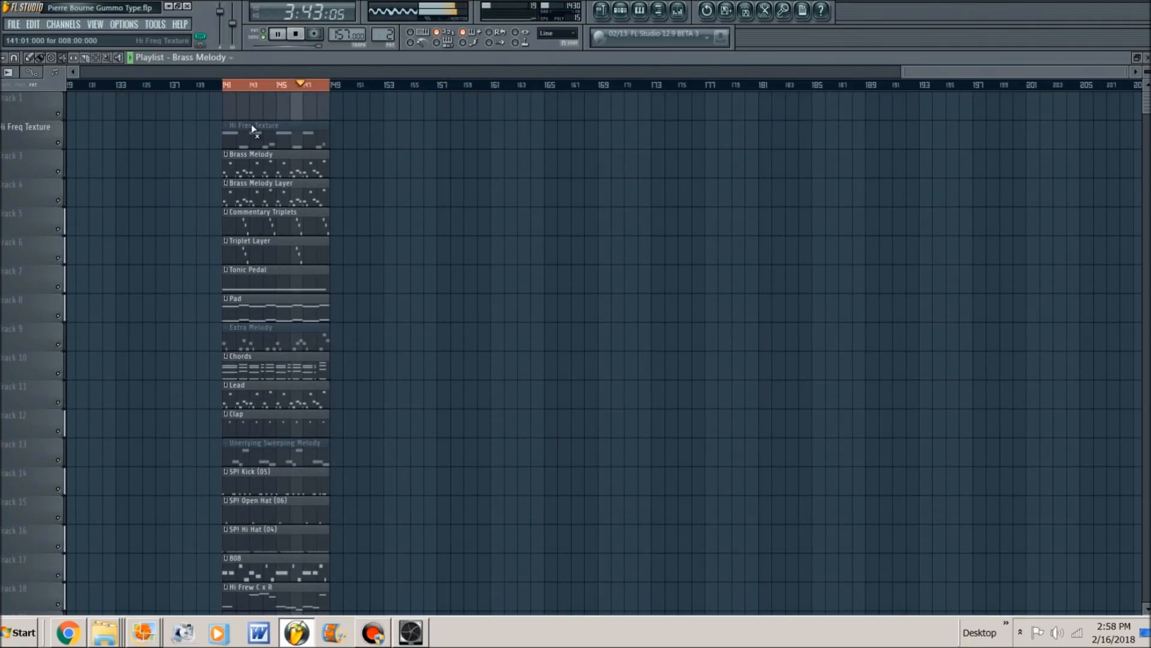
left_click(258, 144)
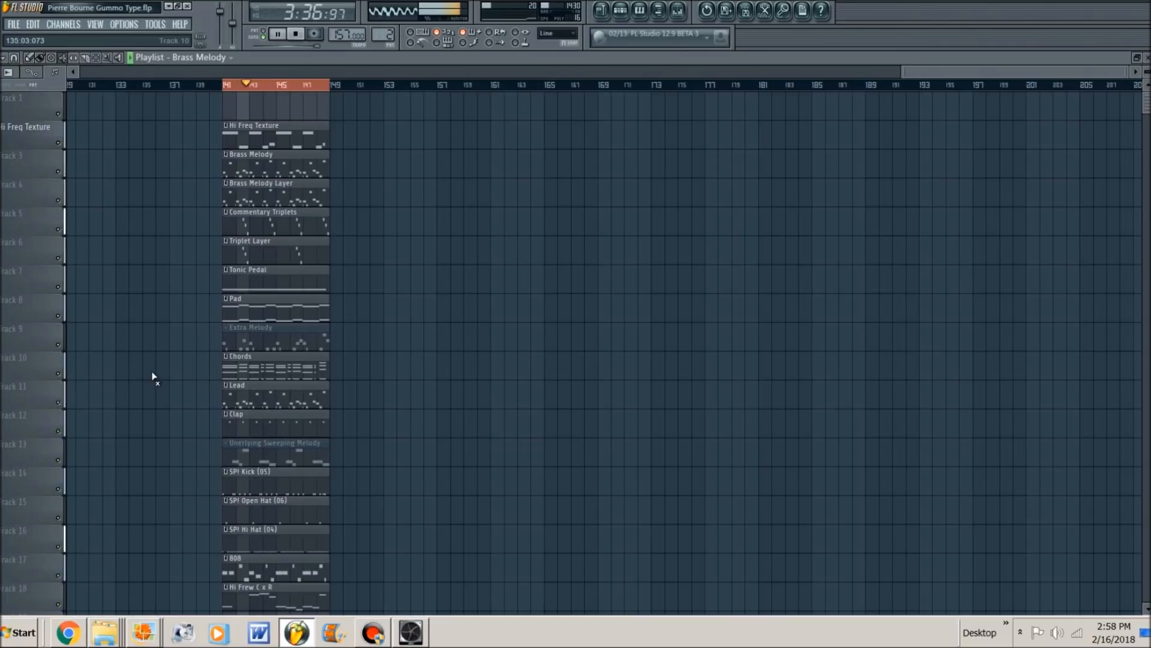
key("space")
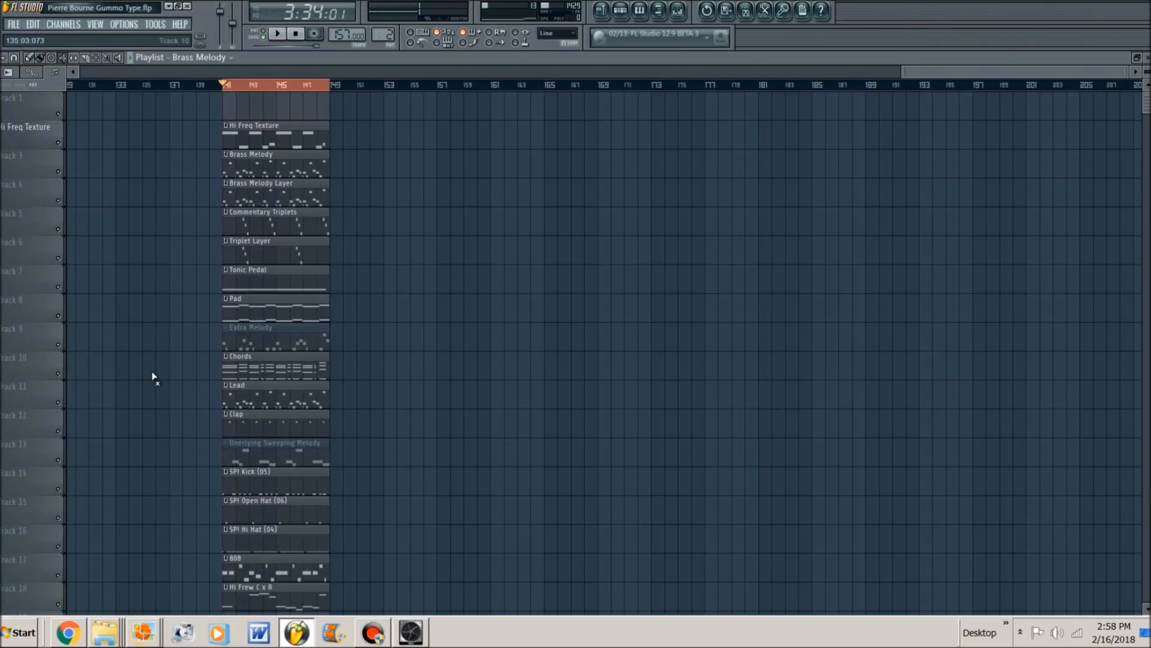
- Unmute the Unerlying Sweeping Melody clip on track 13, save the project, and play the clip's notes in the piano roll
left_click(250, 457)
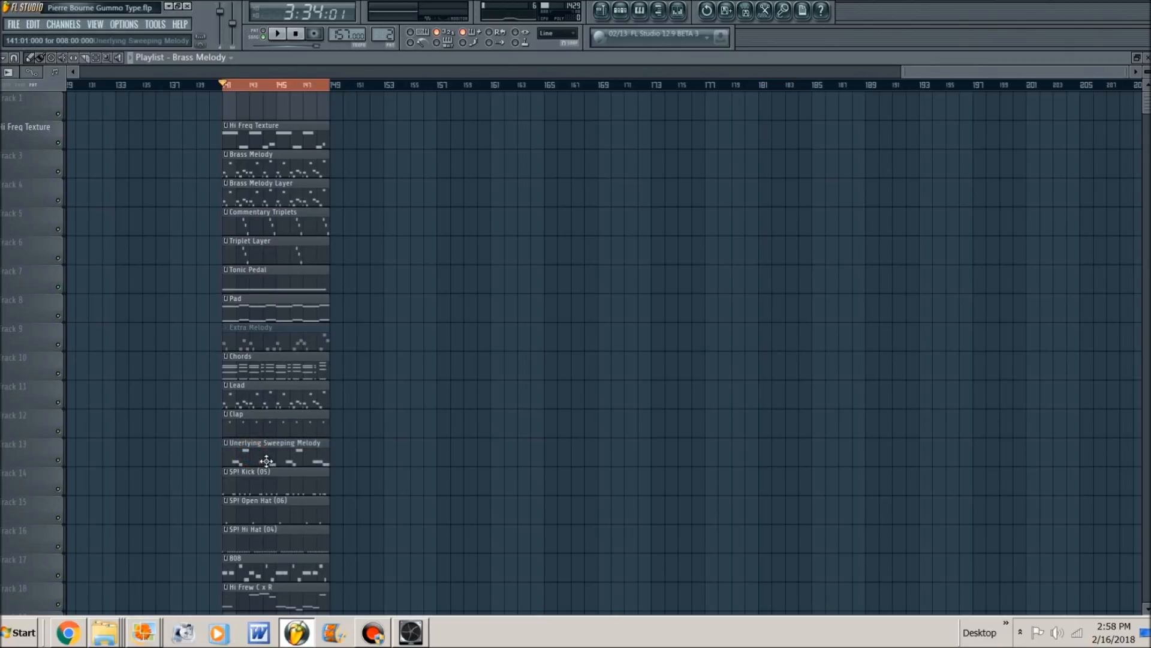
double_click(266, 460)
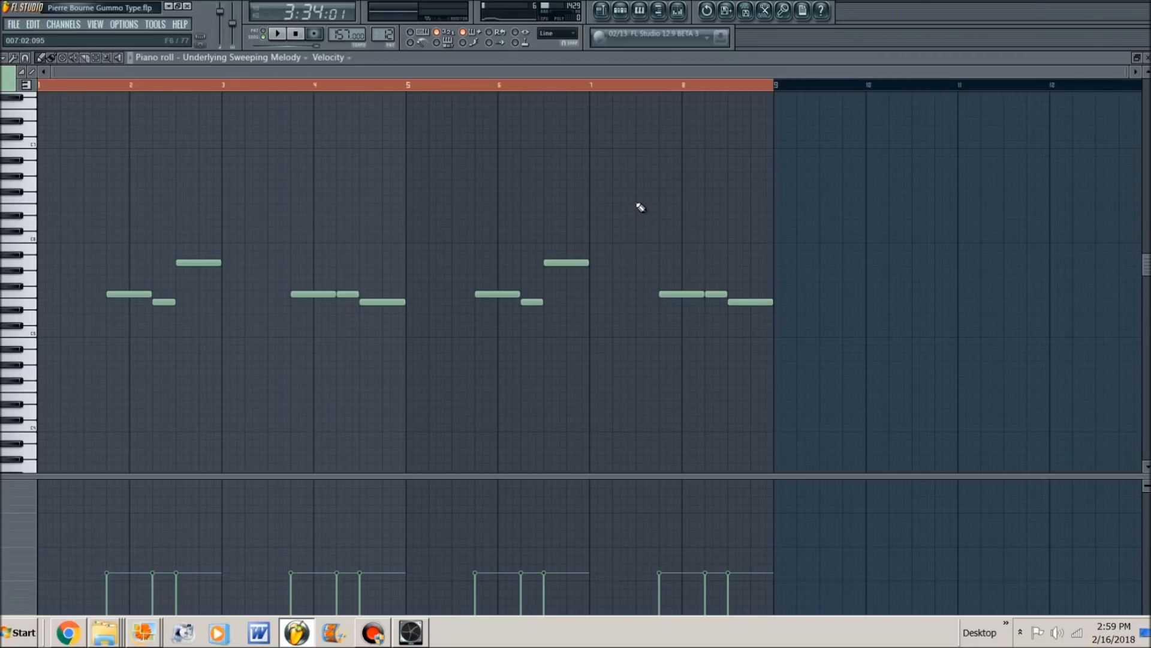
key("ctrl+s")
key("space")
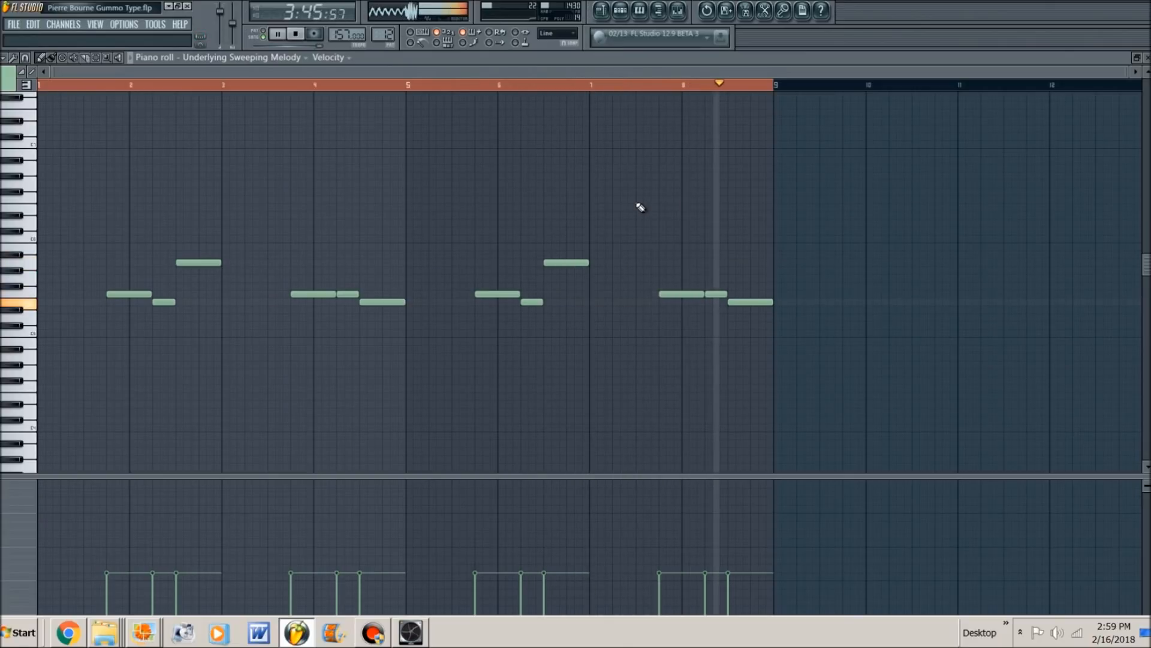
key("space")
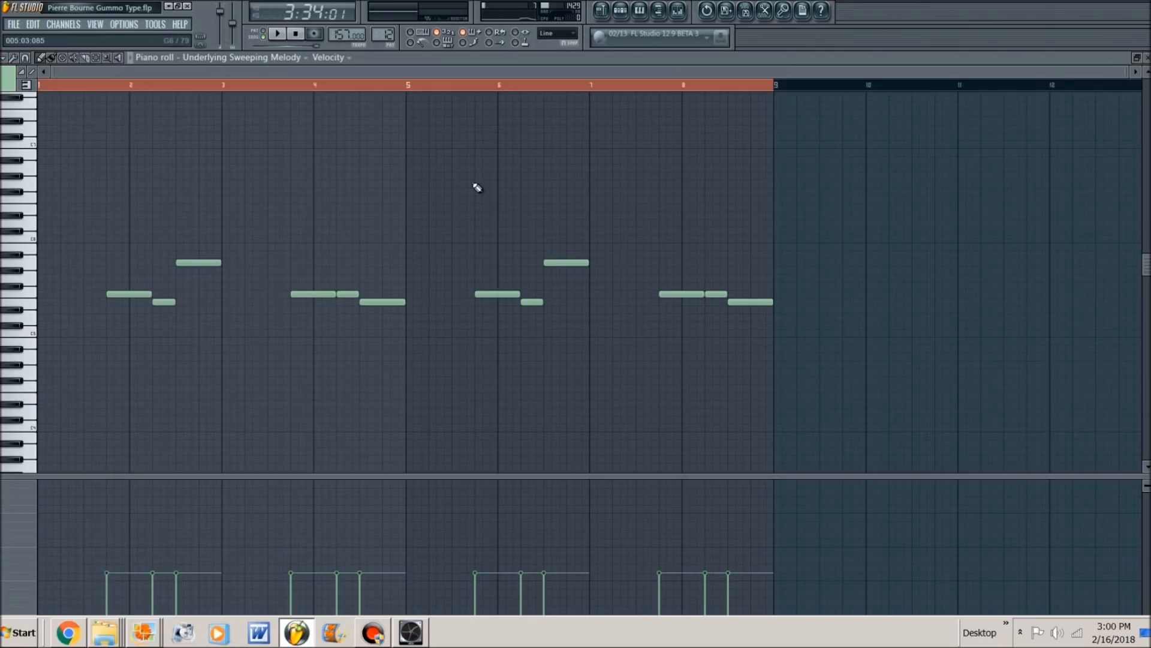
- Return to the playlist and show the full song arrangement from bar 1 through the loop section at bar 141
key("F6")
key("F5")
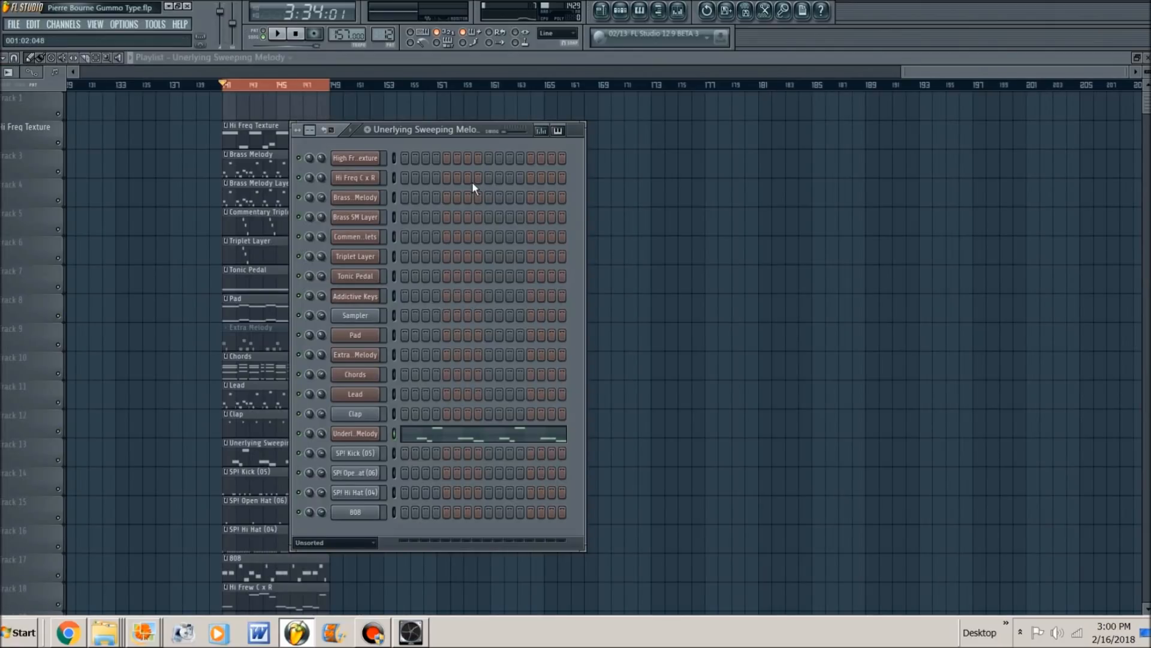
key("F6")
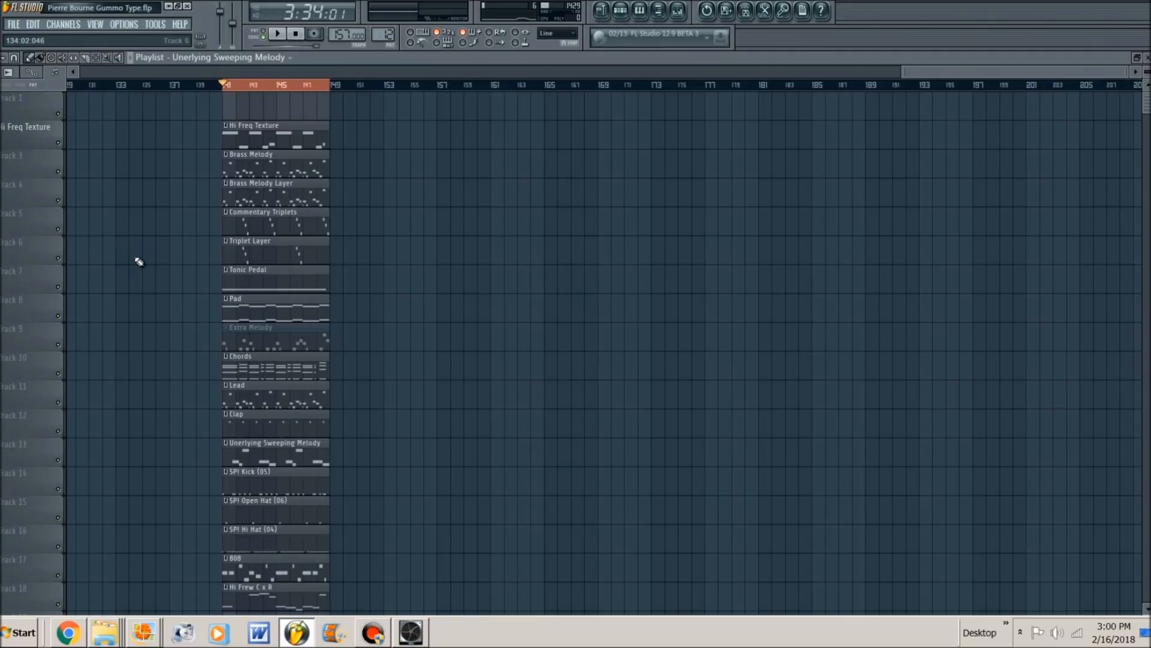
scroll(139, 262, "down", 2)
scroll(139, 262, "up", 2)
right_click(114, 222, "ctrl")
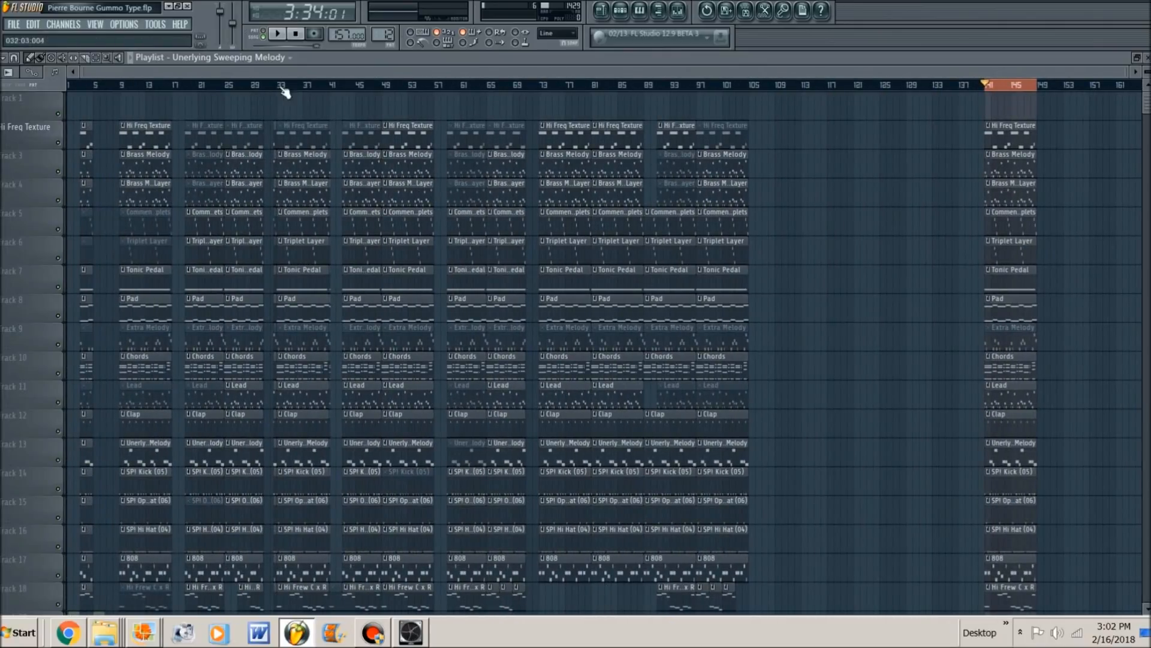
- Clear the loop selection at bar 141 and play the full arrangement, stopping playback after its end near bar 105
left_click(295, 33)
left_click(997, 93)
left_click(296, 35)
key("space")
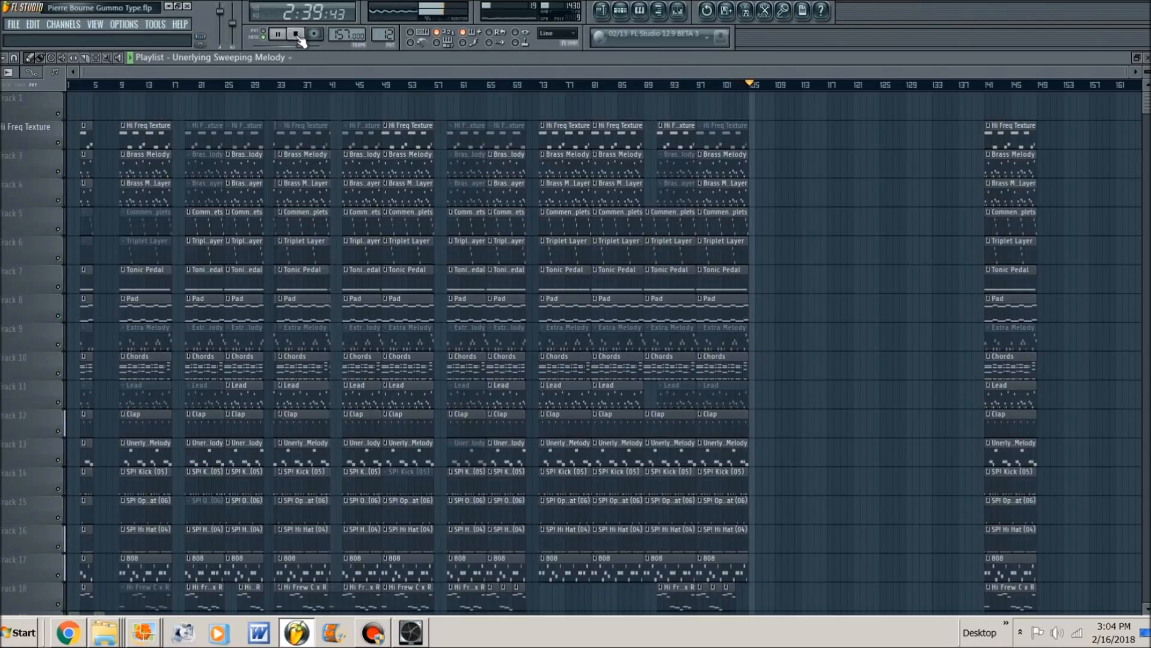
left_click(297, 34)
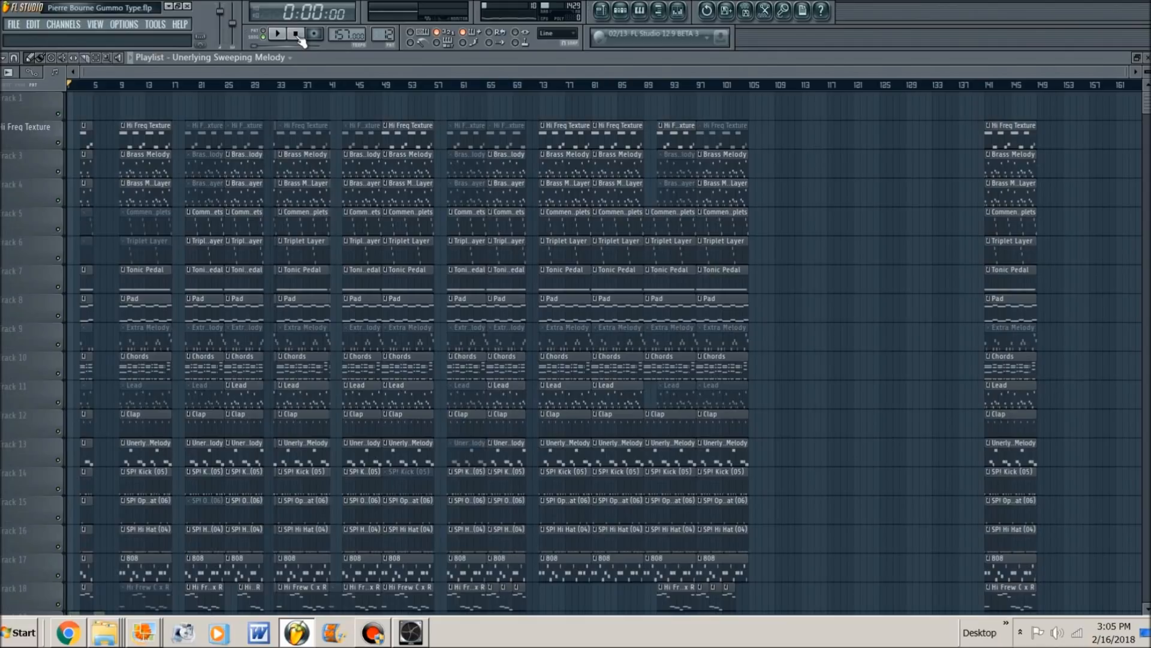